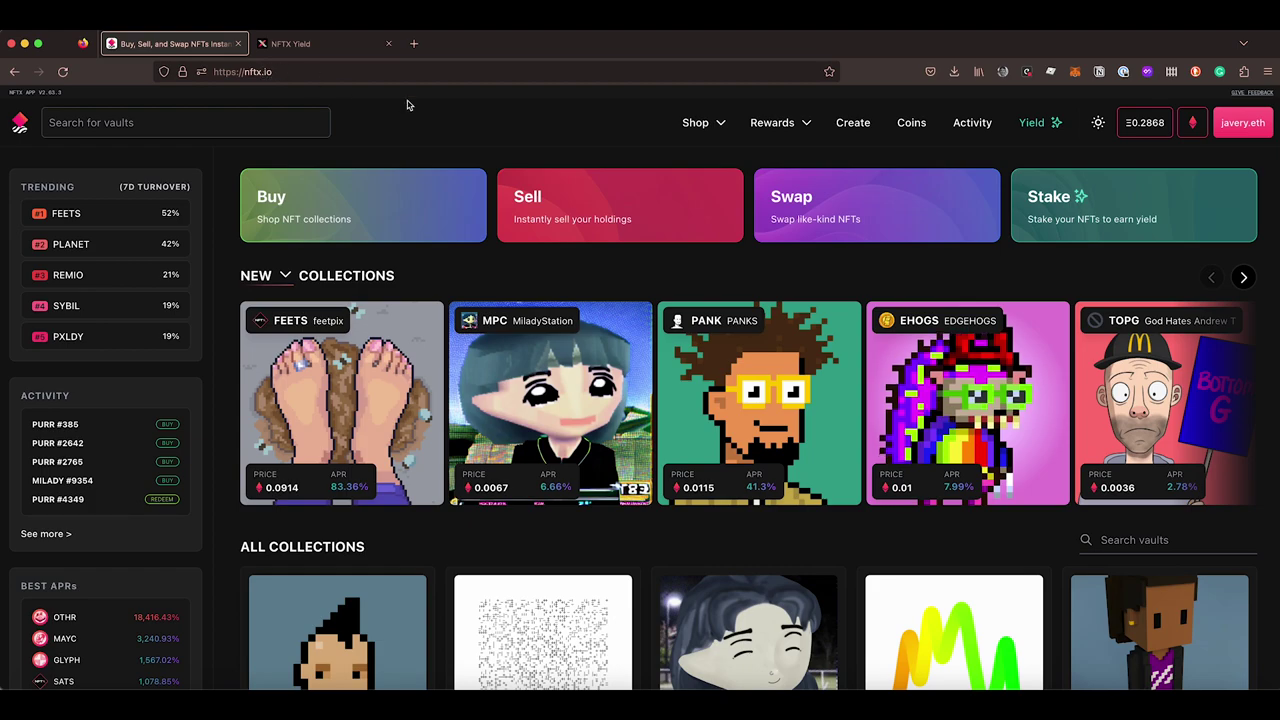
- Move from the vault creation page to Yield Pools, dismiss the wizard notice, and start a New Pool
left_click(850, 123)
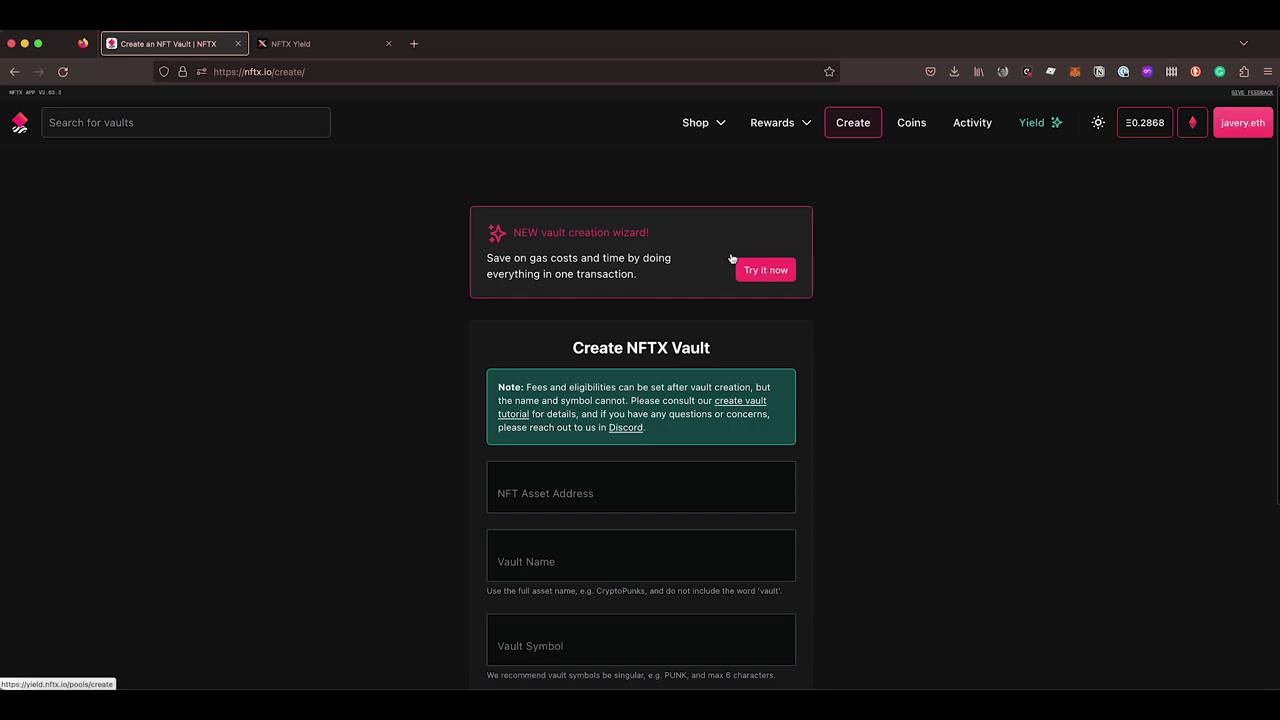
left_click(293, 43)
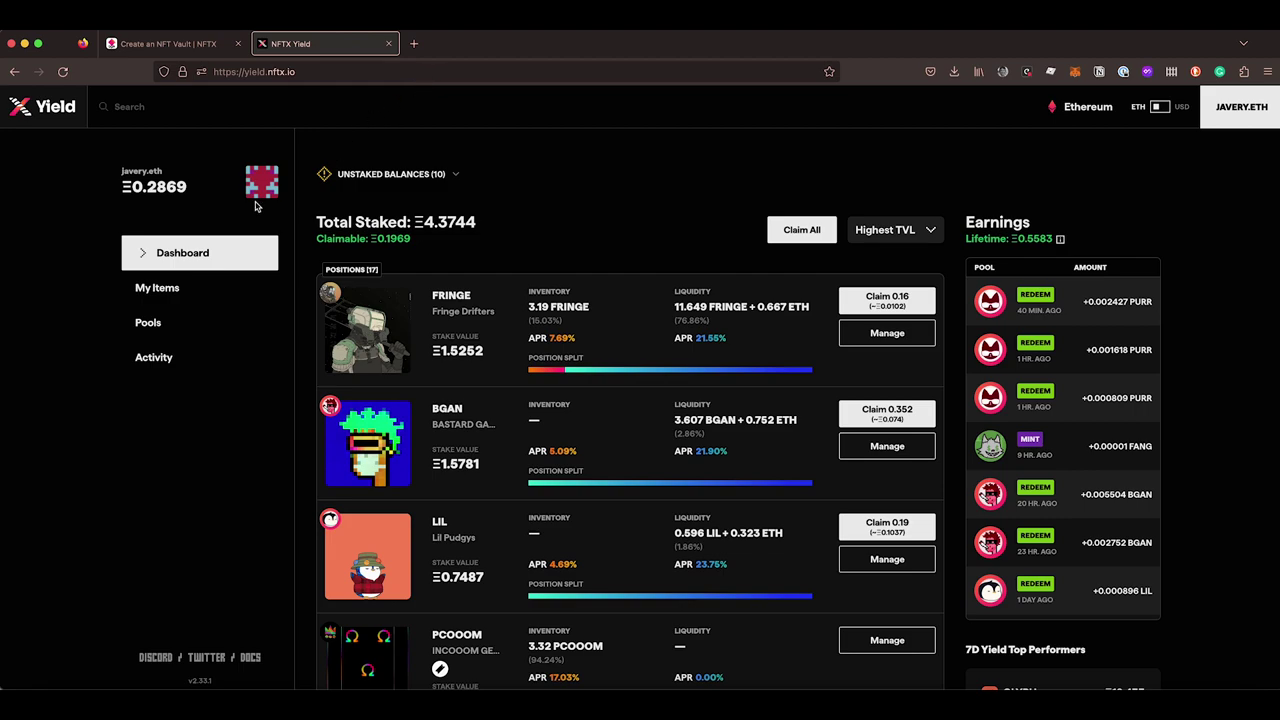
left_click(152, 322)
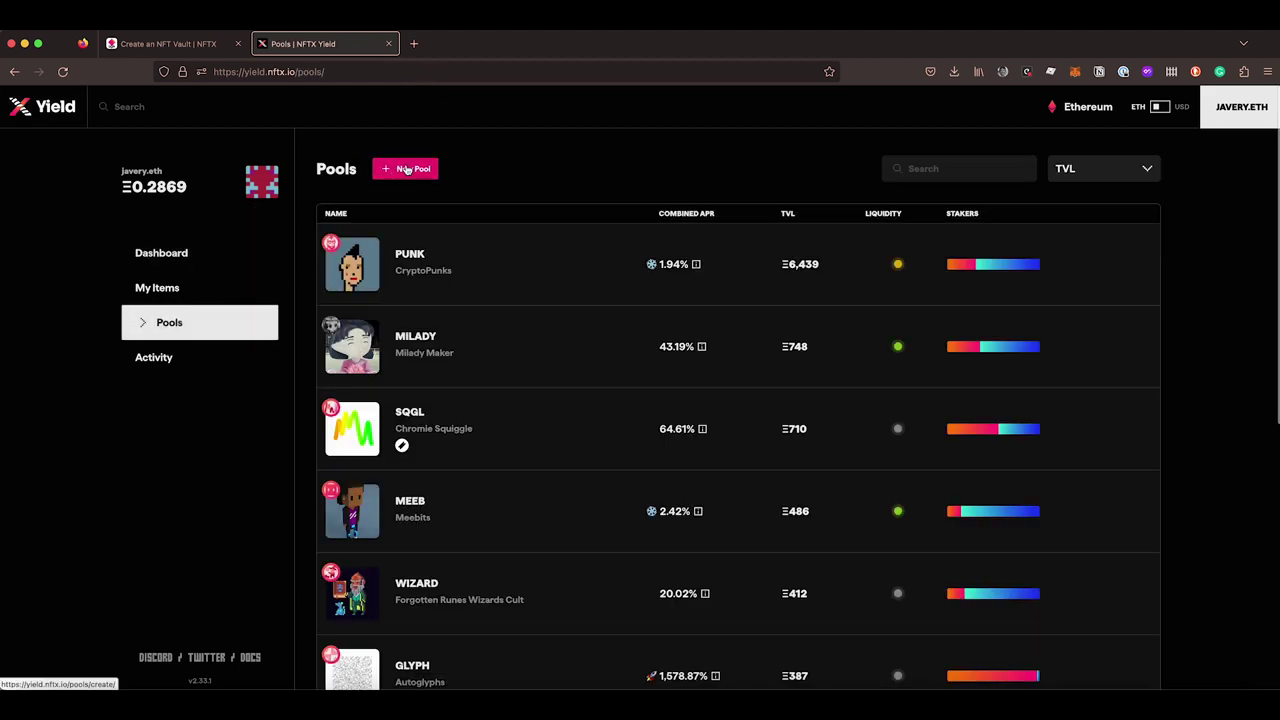
left_click(167, 47)
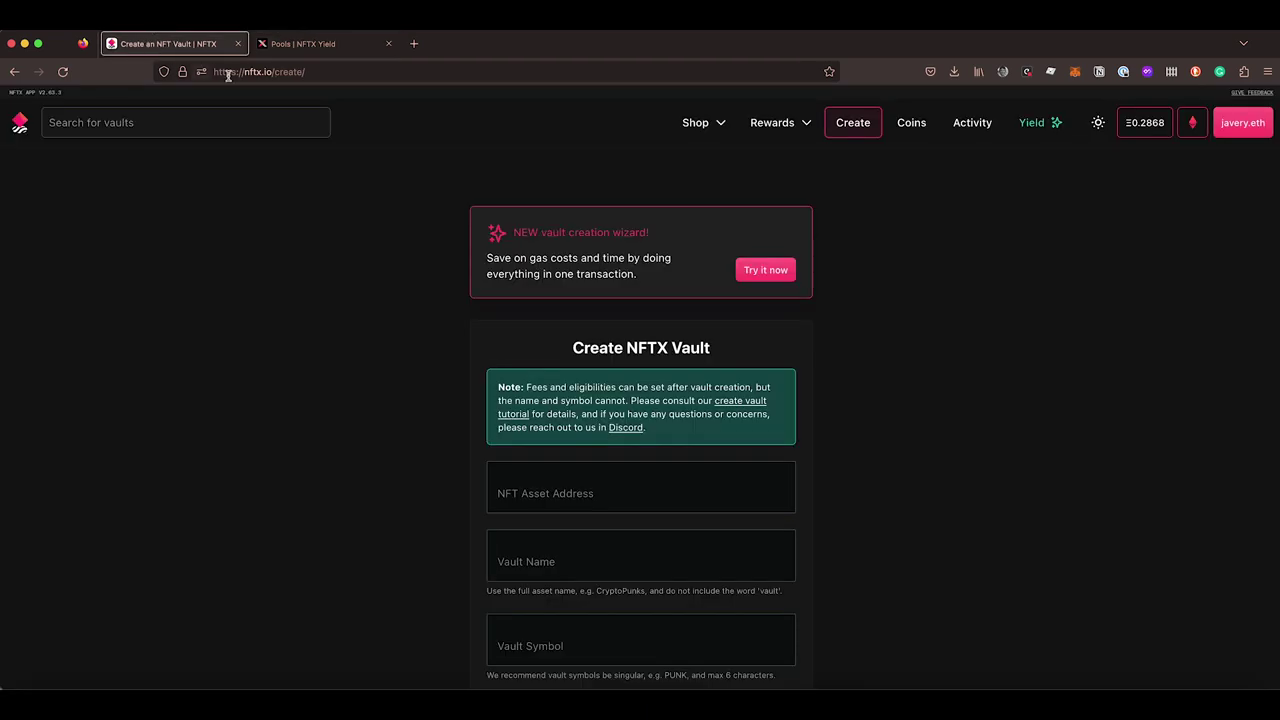
left_click(756, 271)
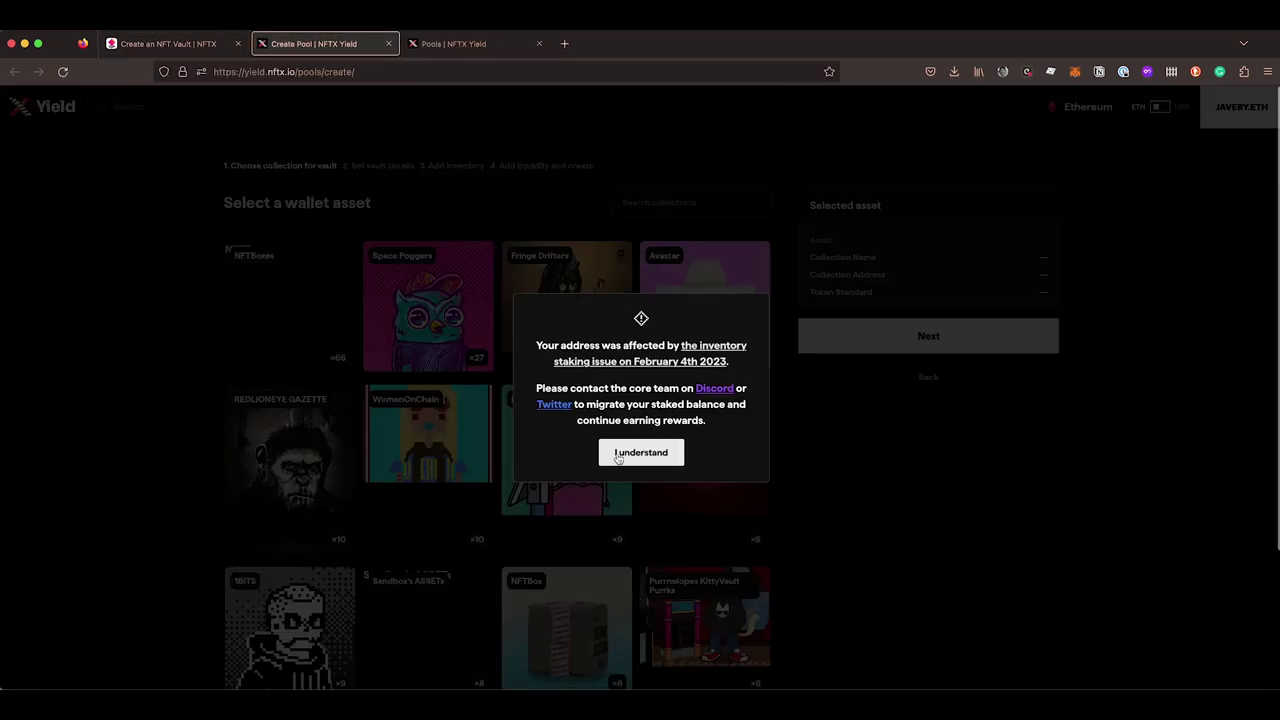
left_click(628, 455)
left_click(482, 44)
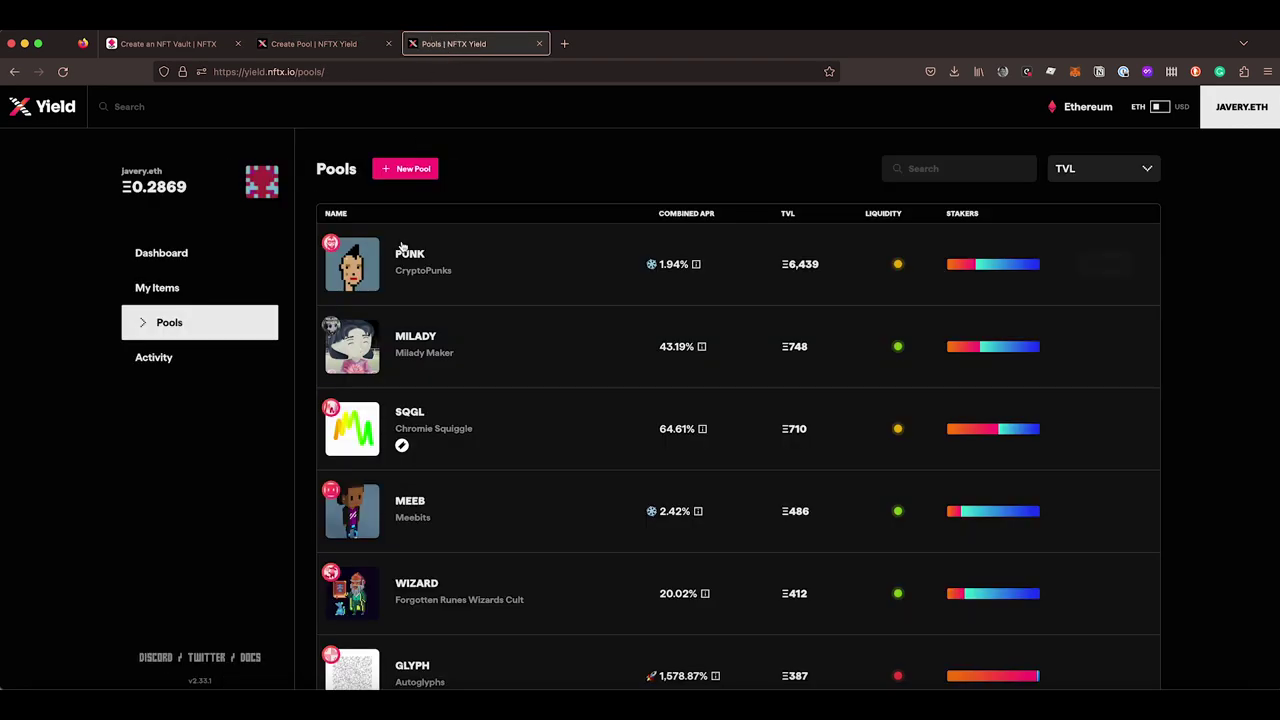
left_click(412, 168)
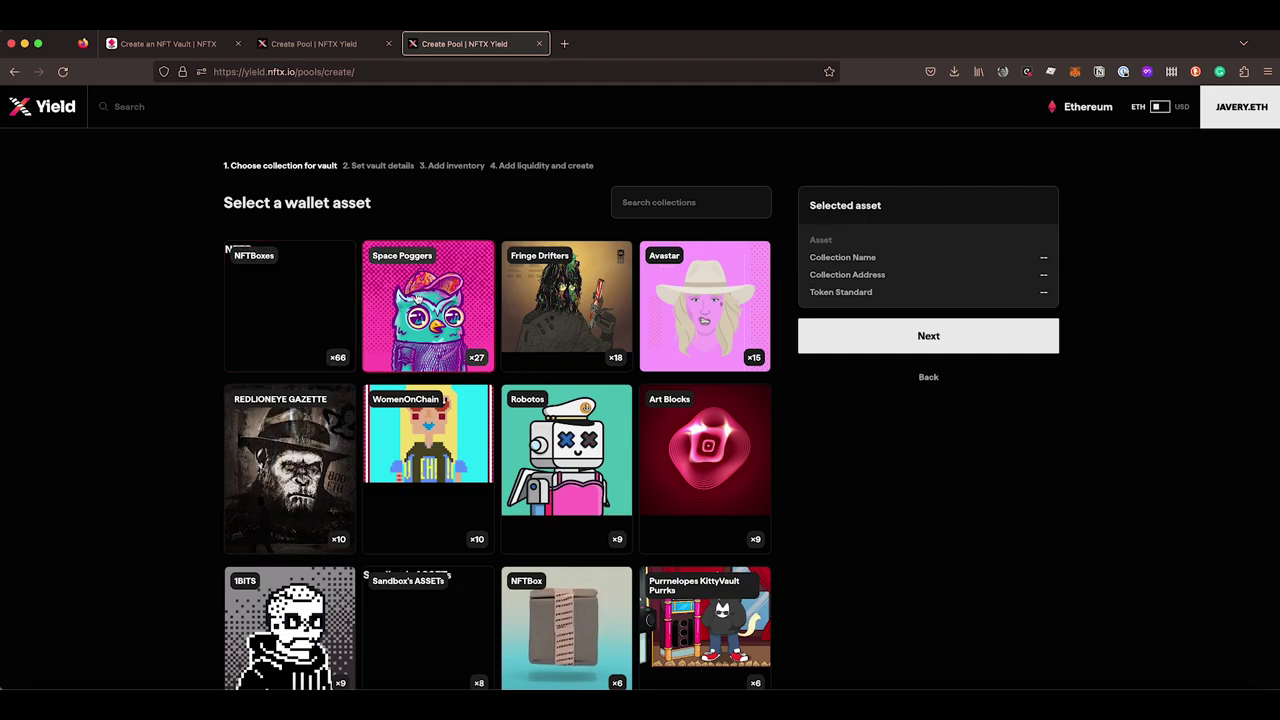
- Pick the Space Poggers collection and proceed past the existing POGGER vault warning
left_click(420, 290)
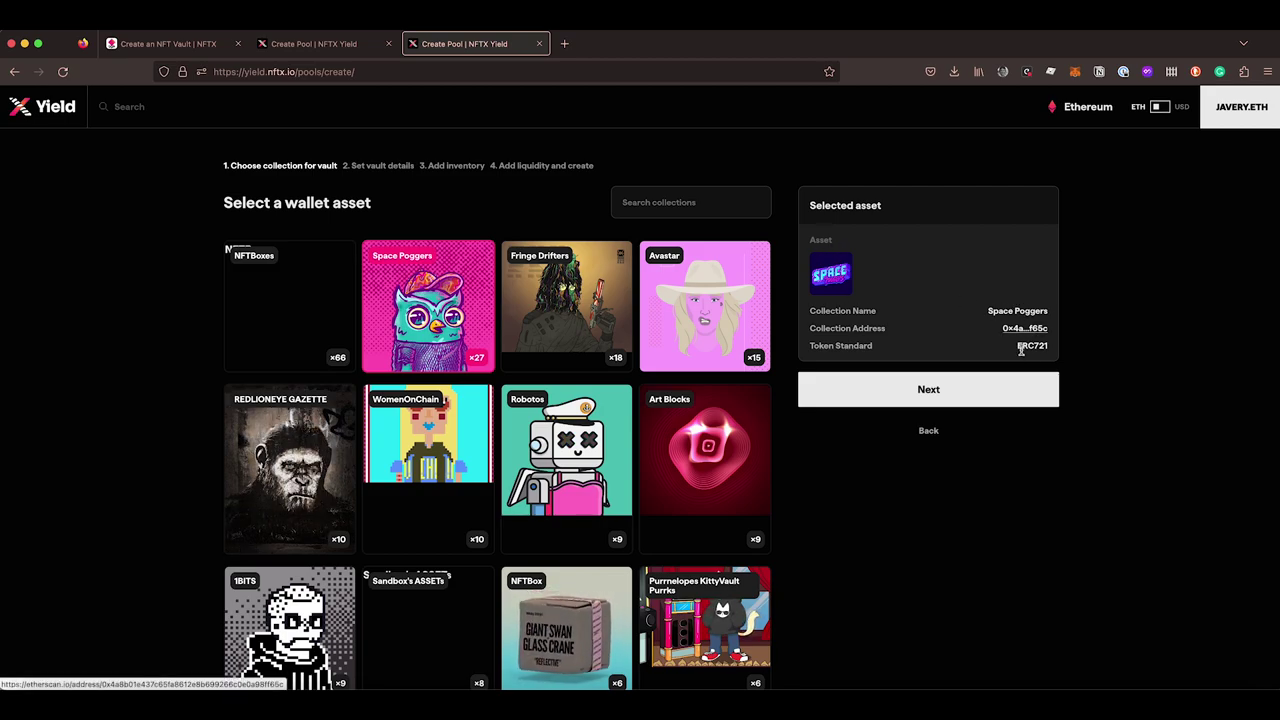
left_click(919, 391)
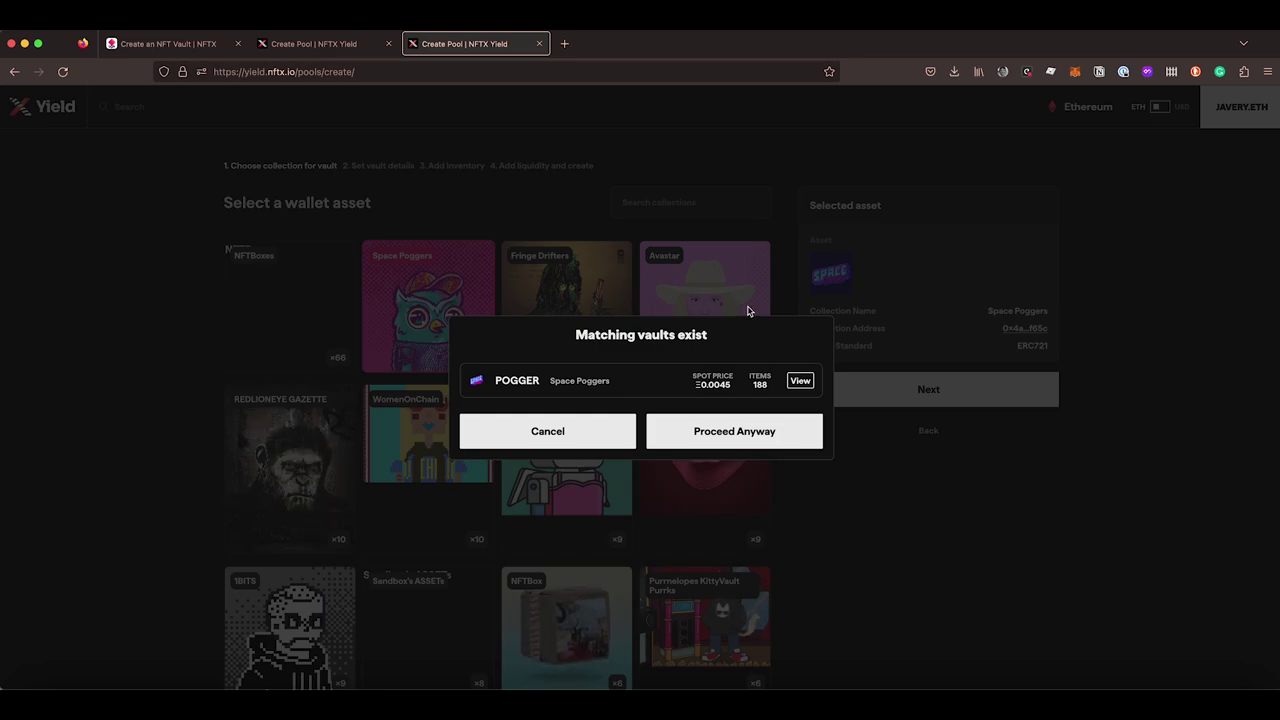
left_click(707, 433)
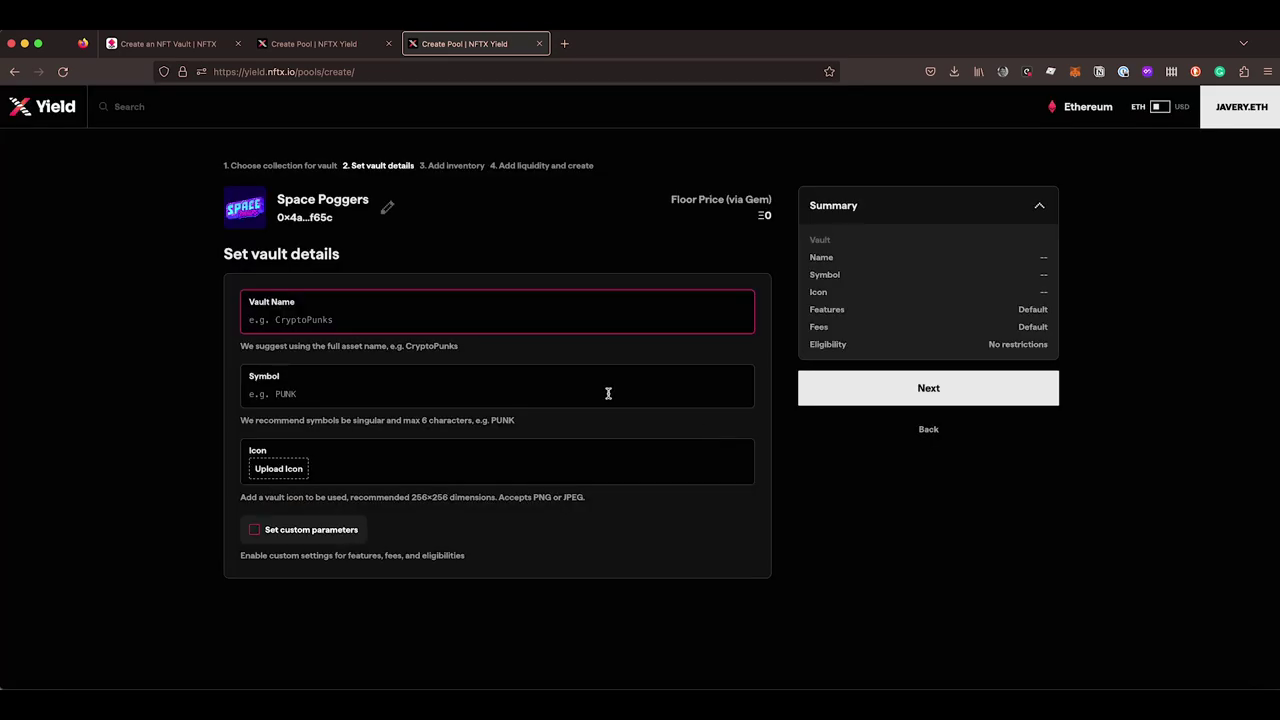
- Enter 'Space Poggers' as the vault name
left_click(363, 313)
key("Escape")
type("My")
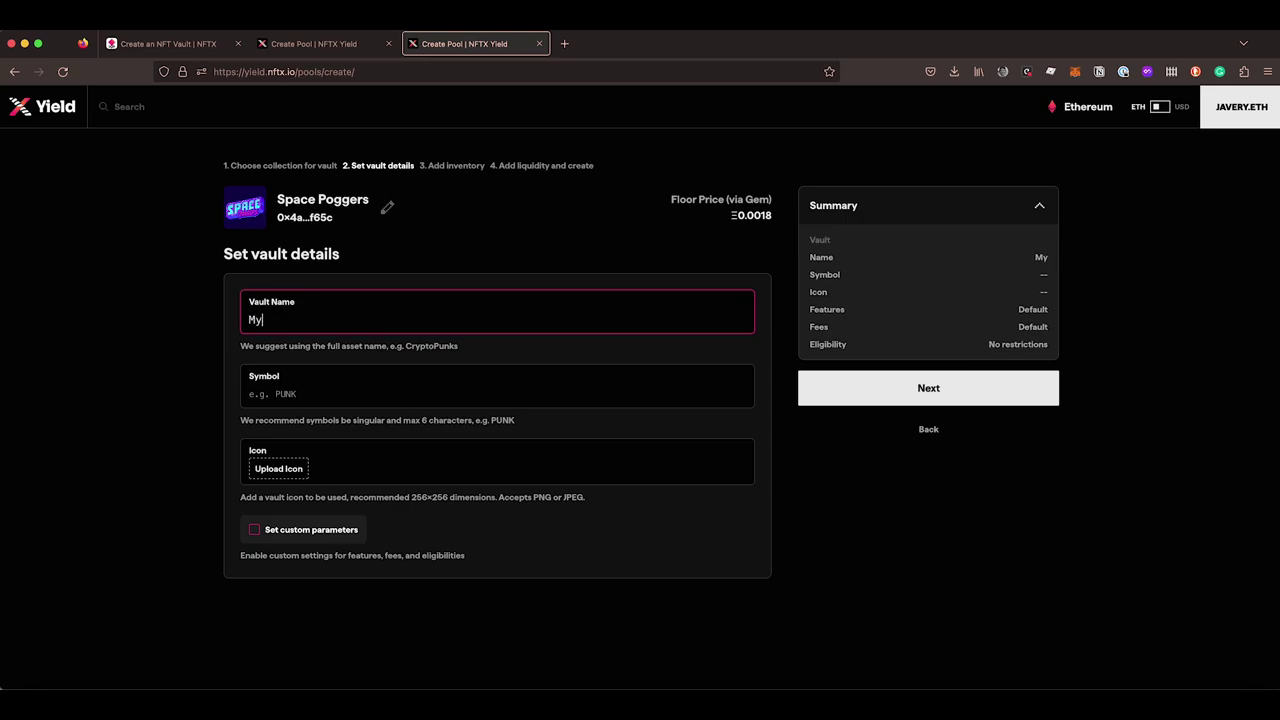
type("Vault")
key("super+a")
key("BackSpace")
type("Space Poggers vault")
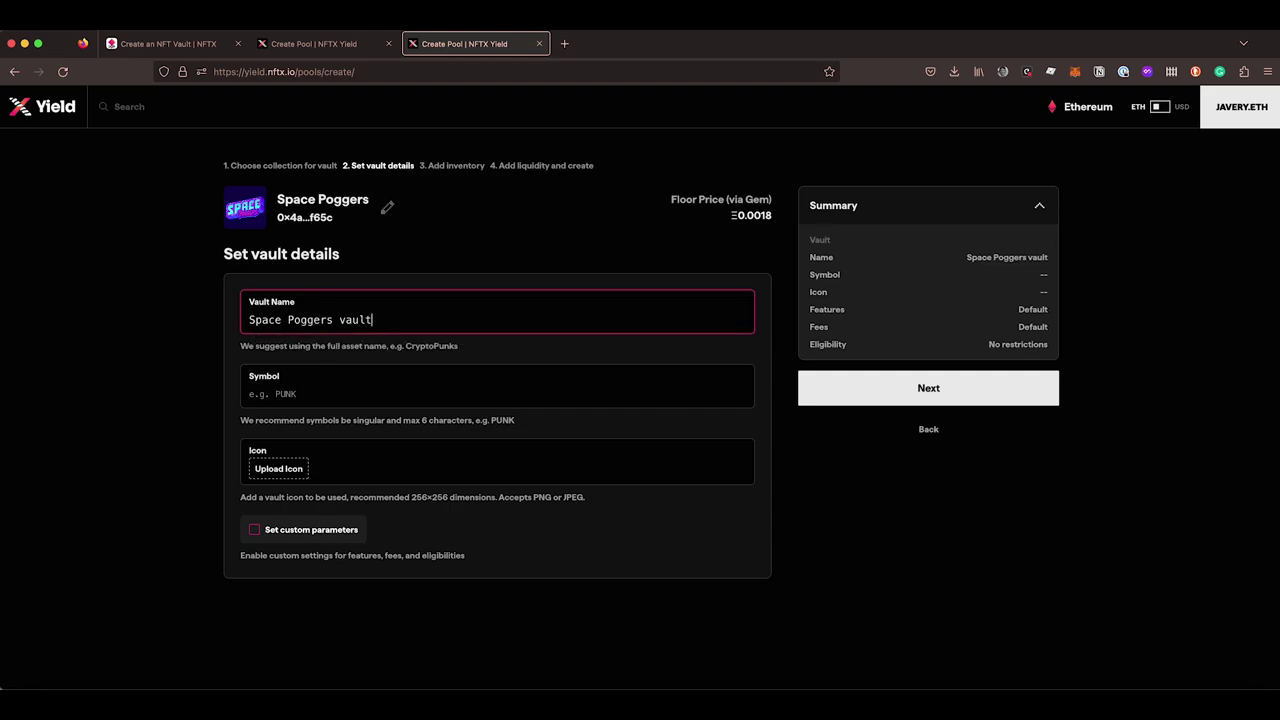
key("alt+shift+Left")
key("BackSpace")
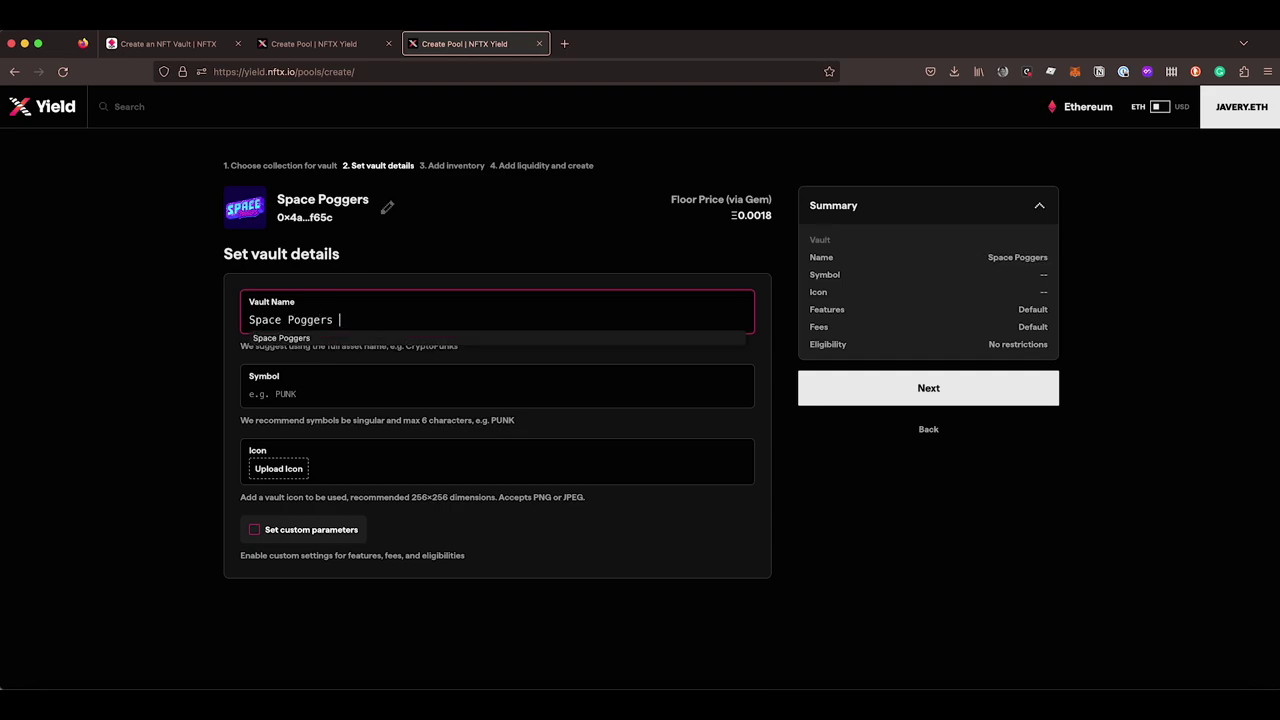
- Set the vault symbol to POGGER
left_click(284, 340)
left_click(408, 388)
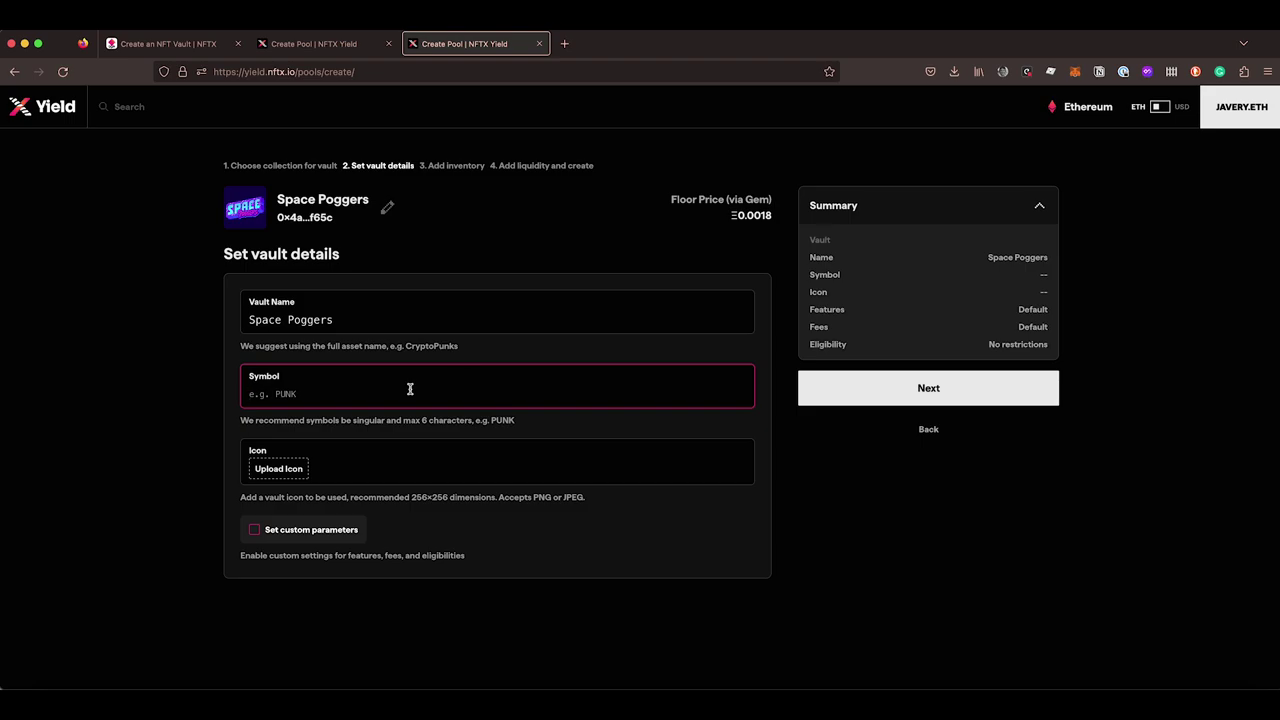
type("POGGER")
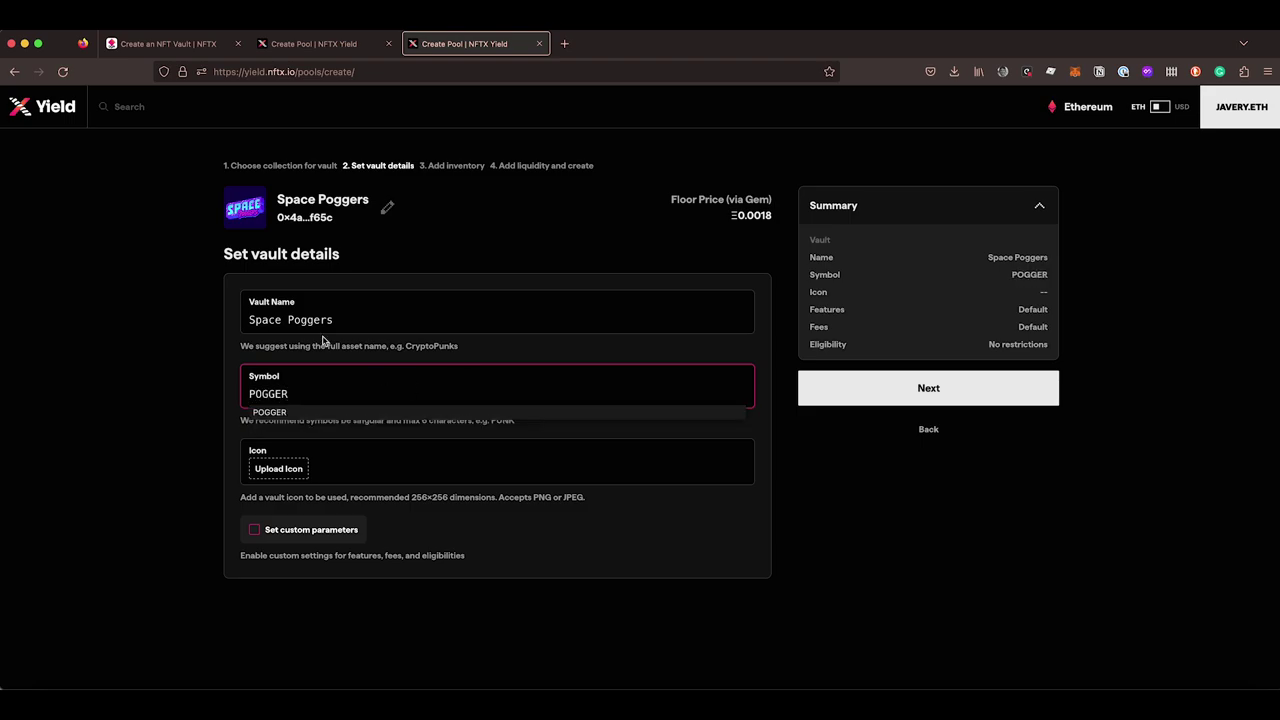
left_click(170, 338)
- Upload 'CryptoPunk Buys on NFTX.png' as the vault icon, then remove it
left_click(282, 468)
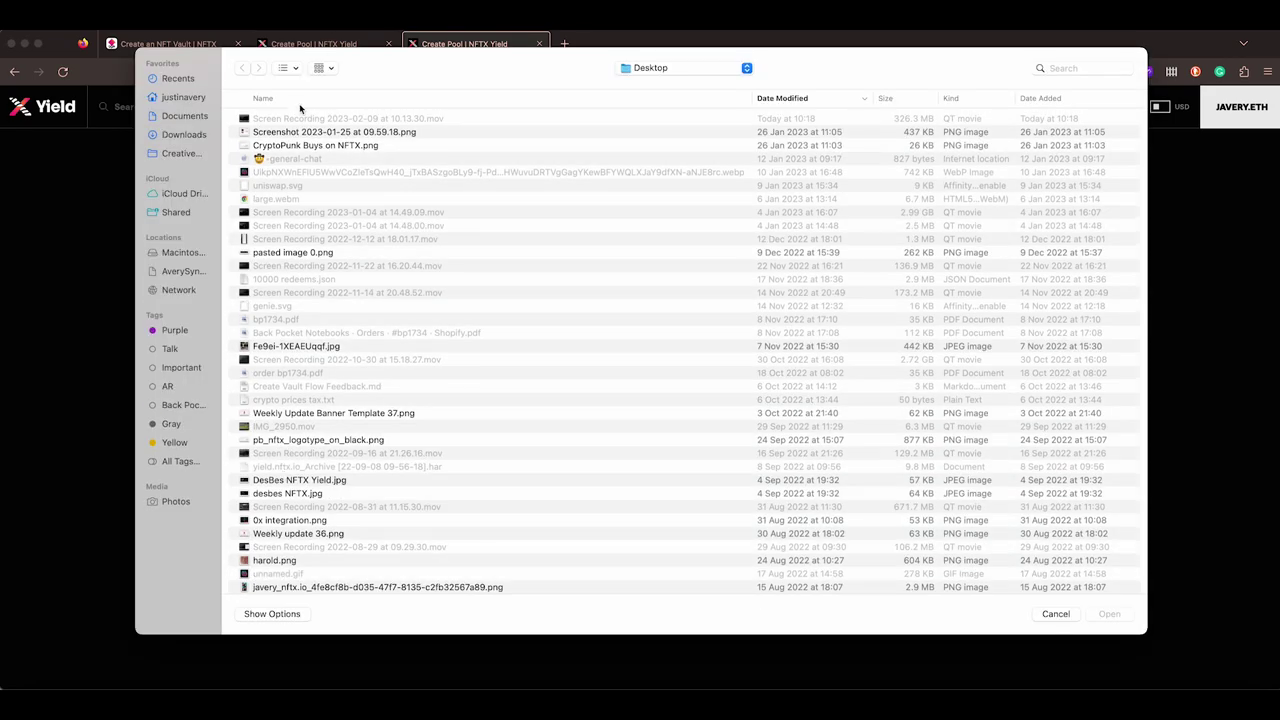
left_click(297, 146)
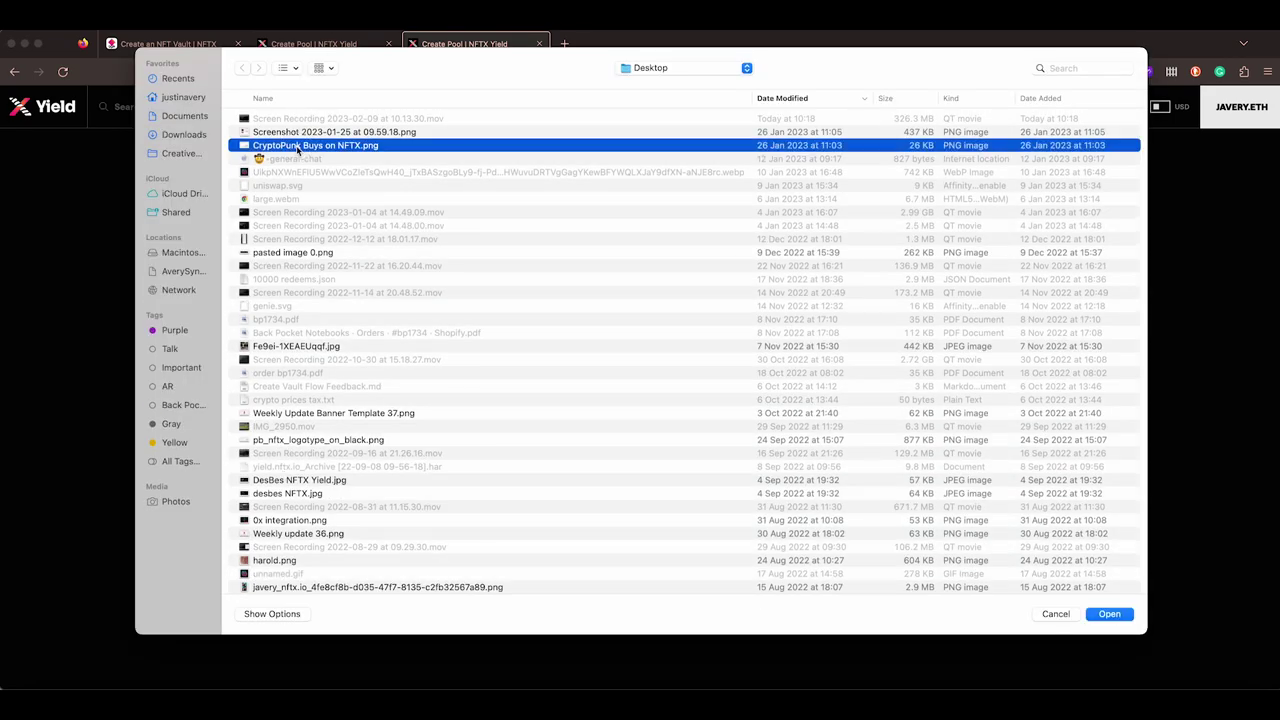
left_click(1094, 615)
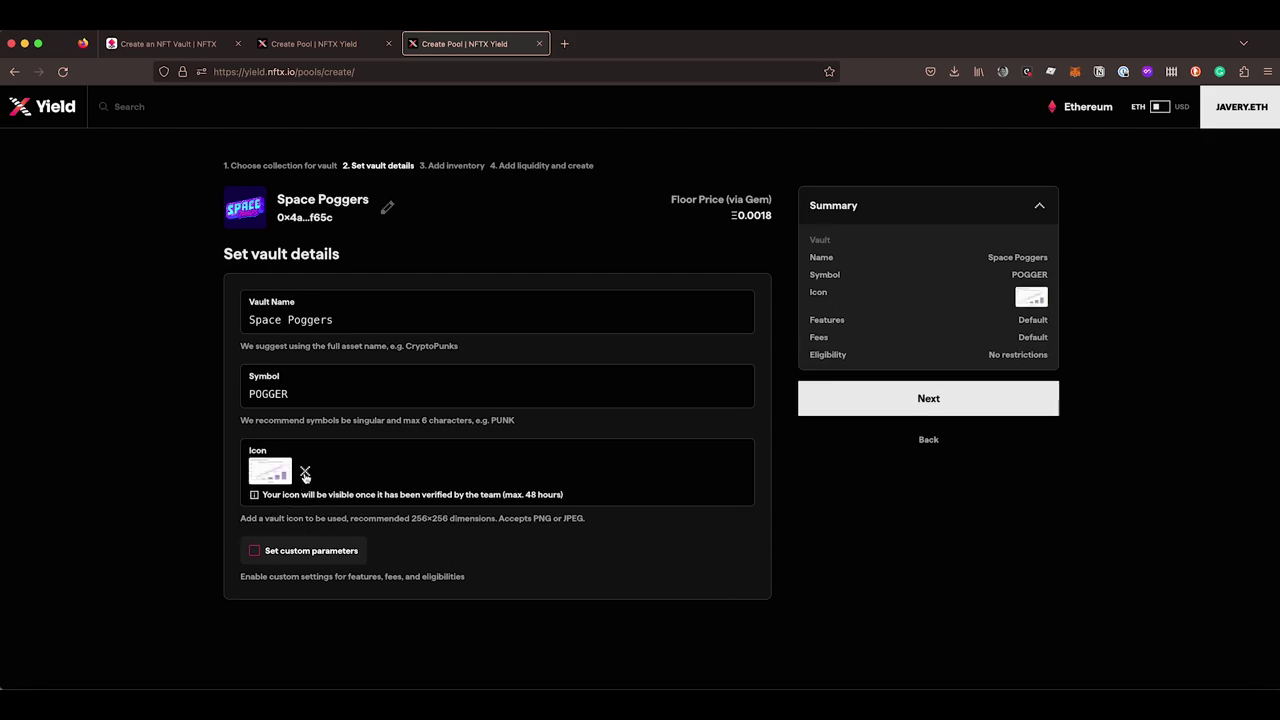
left_click(305, 472)
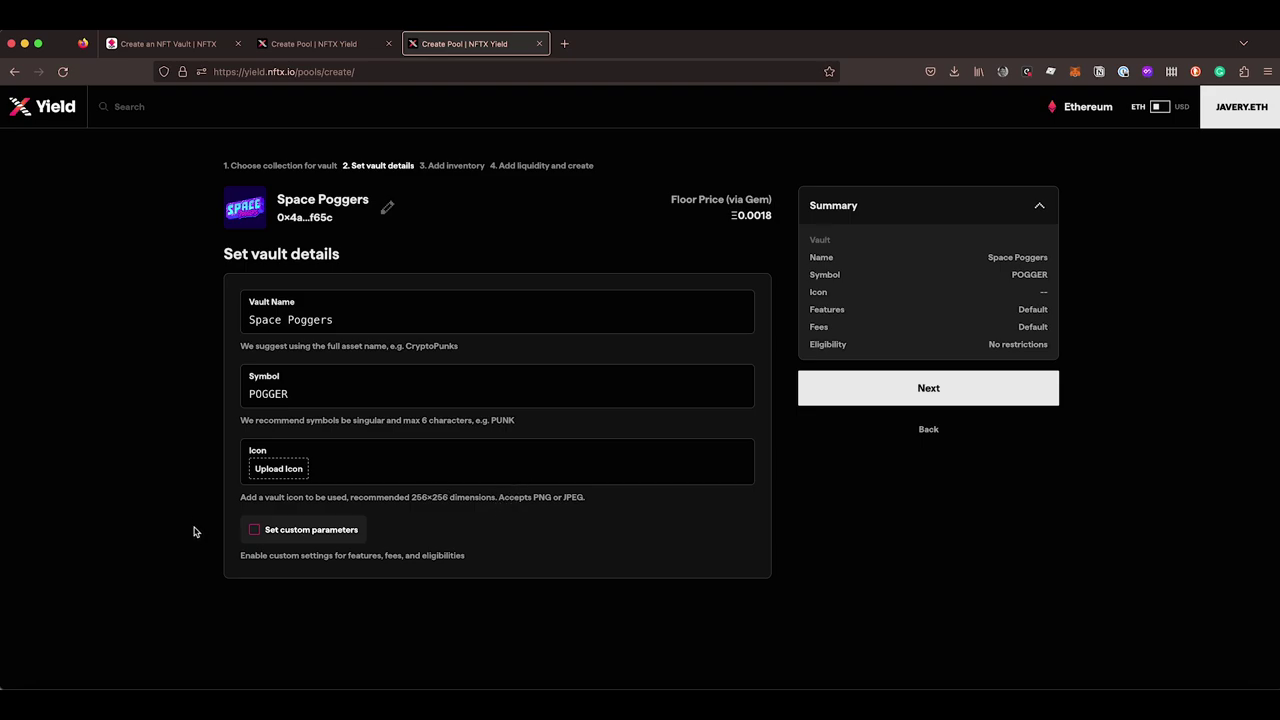
- Enable Set custom parameters to reveal the fee and eligibility options
left_click(272, 532)
scroll(262, 510, "down", 5)
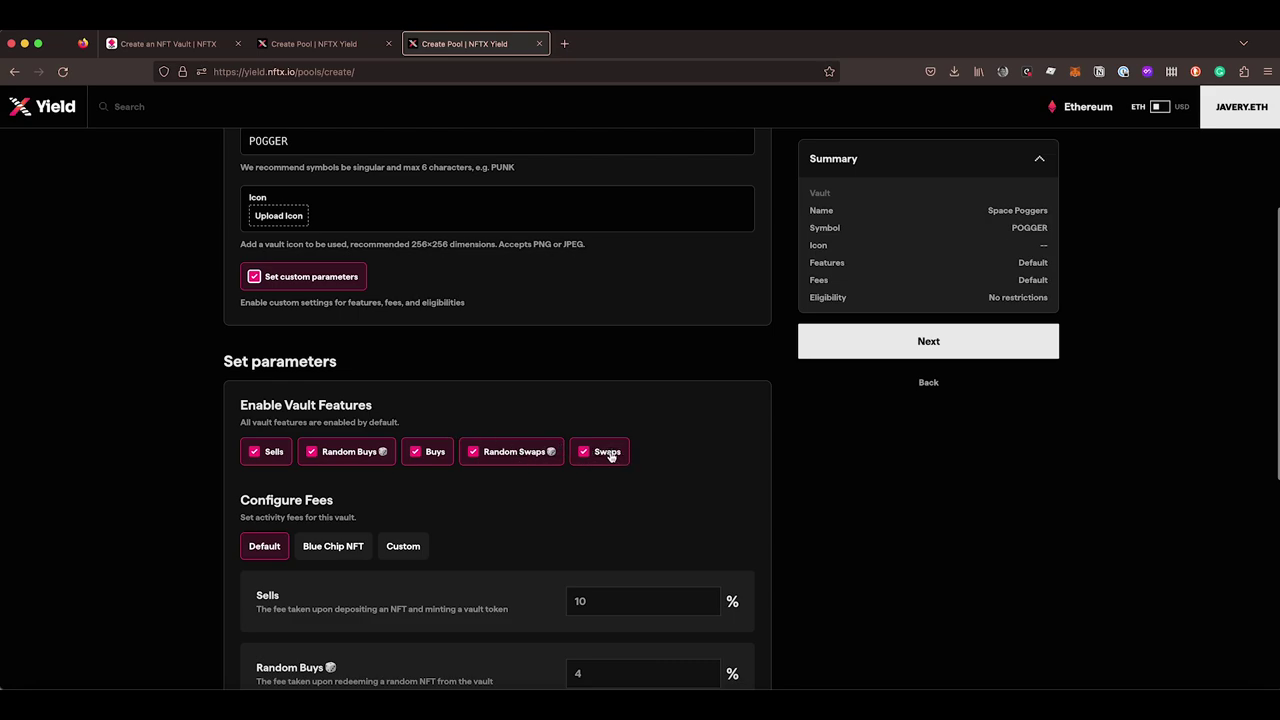
scroll(608, 451, "down", 1)
scroll(234, 485, "down", 3)
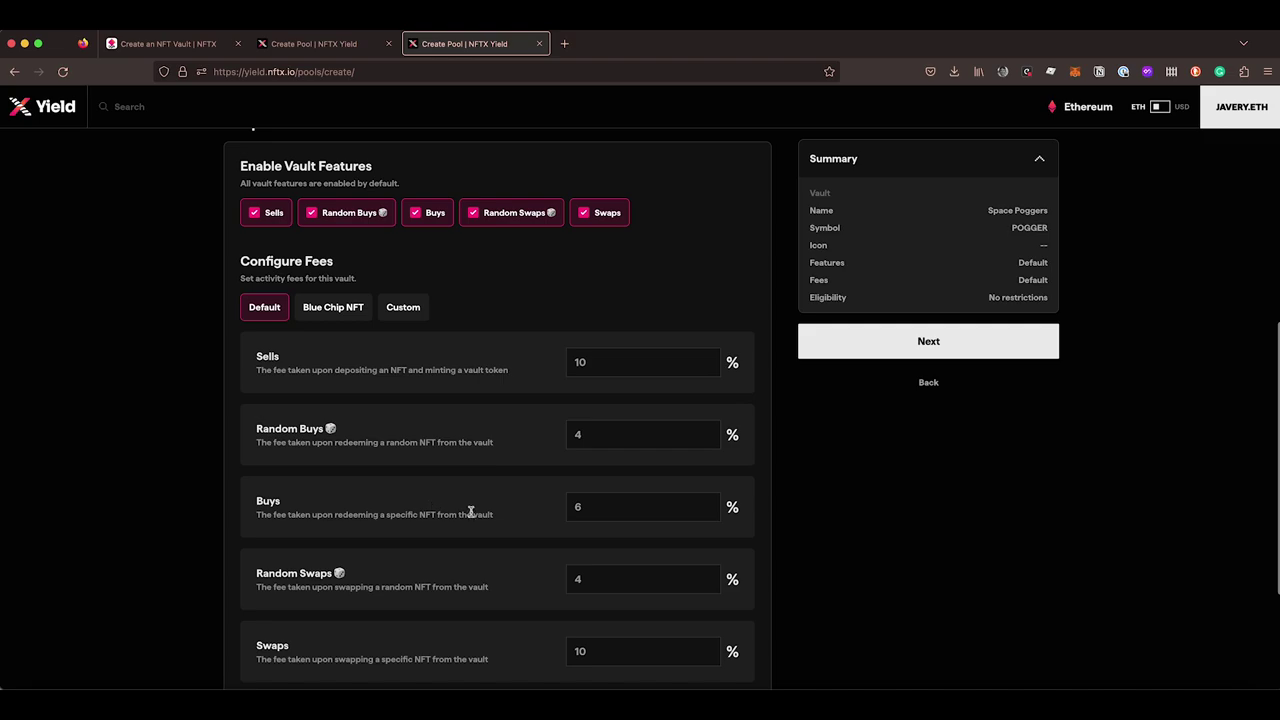
scroll(471, 511, "down", 1)
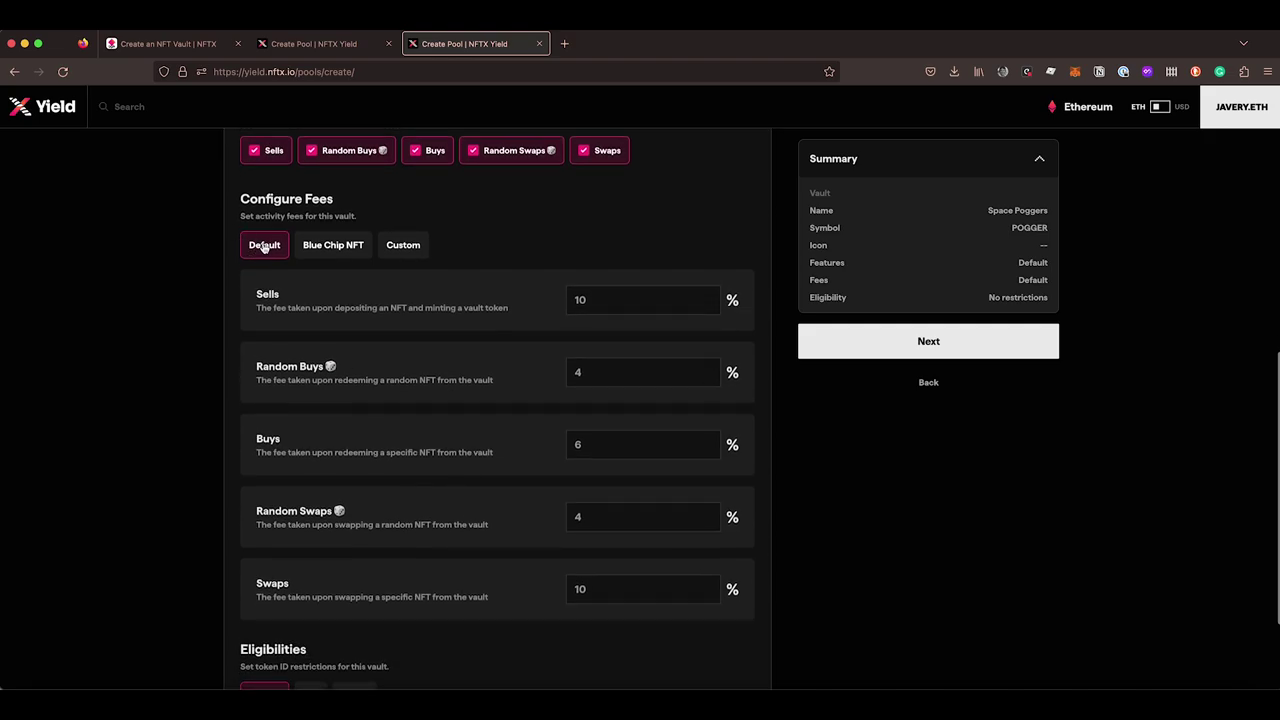
- Try the Blue Chip NFT and Custom fee presets, then return to Default 10/4/6/4/10 fees
left_click(335, 246)
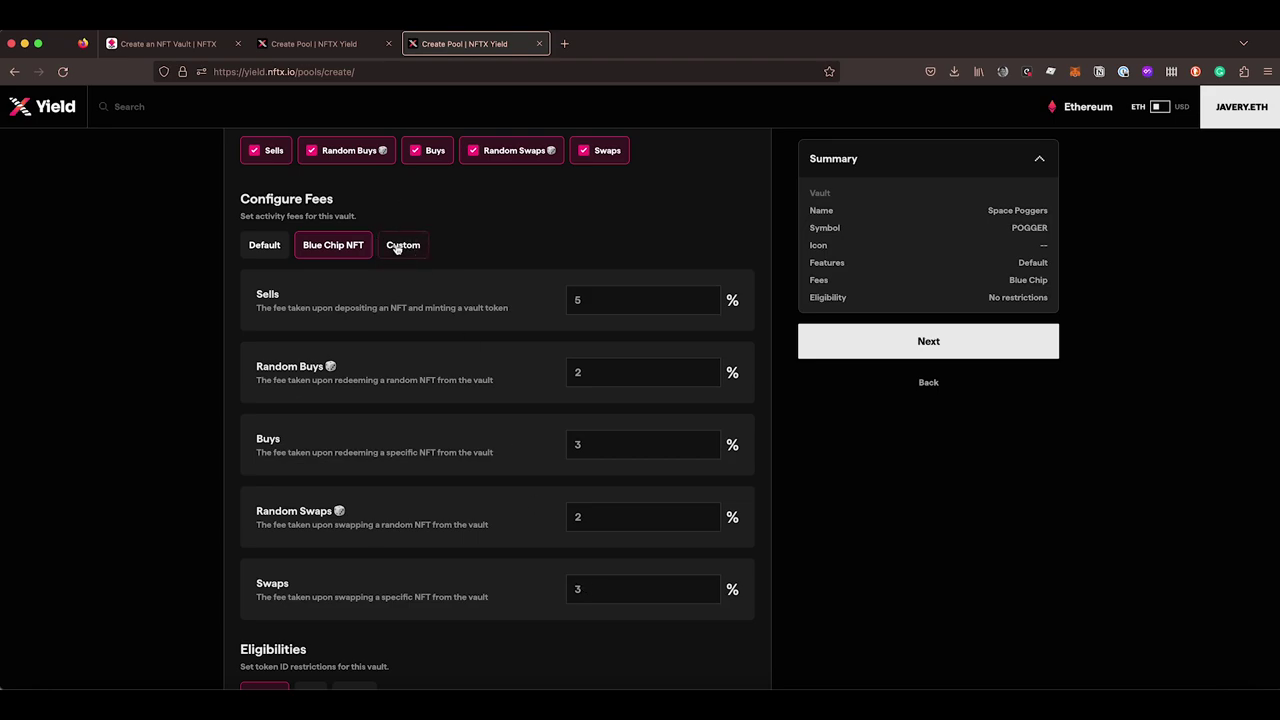
left_click(398, 246)
left_click(605, 301)
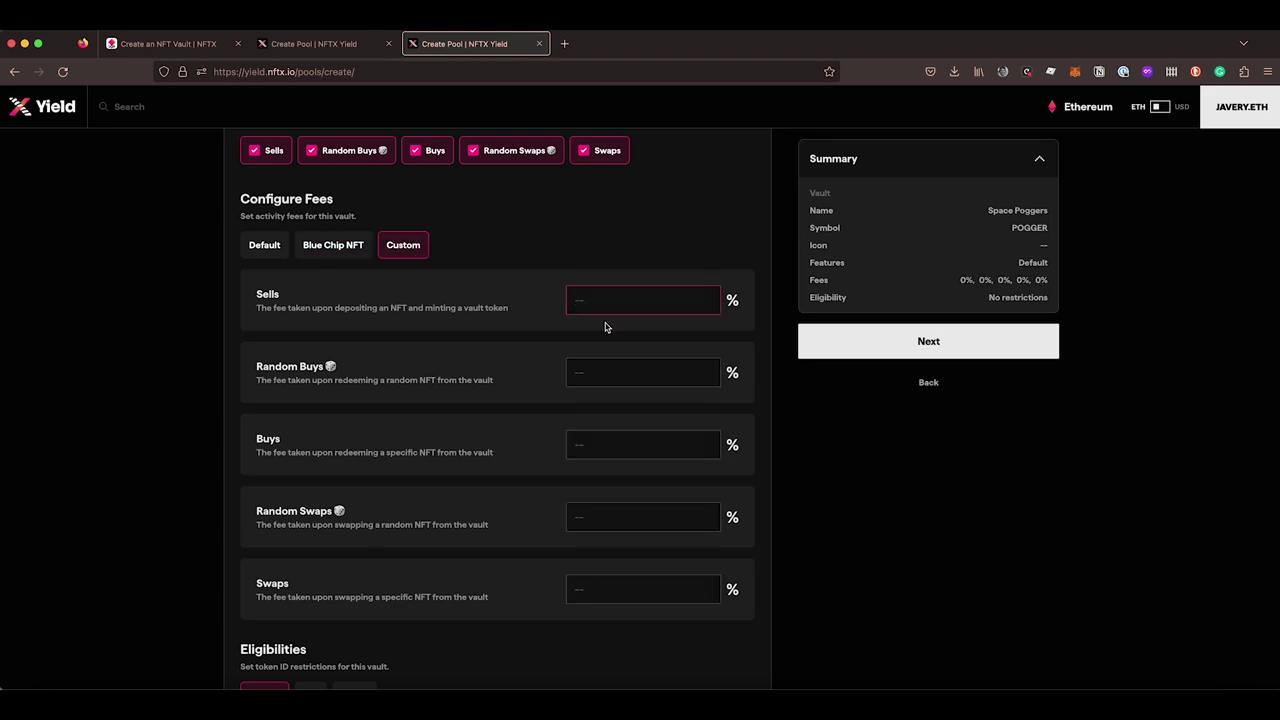
scroll(608, 326, "down", 3)
scroll(603, 328, "up", 4)
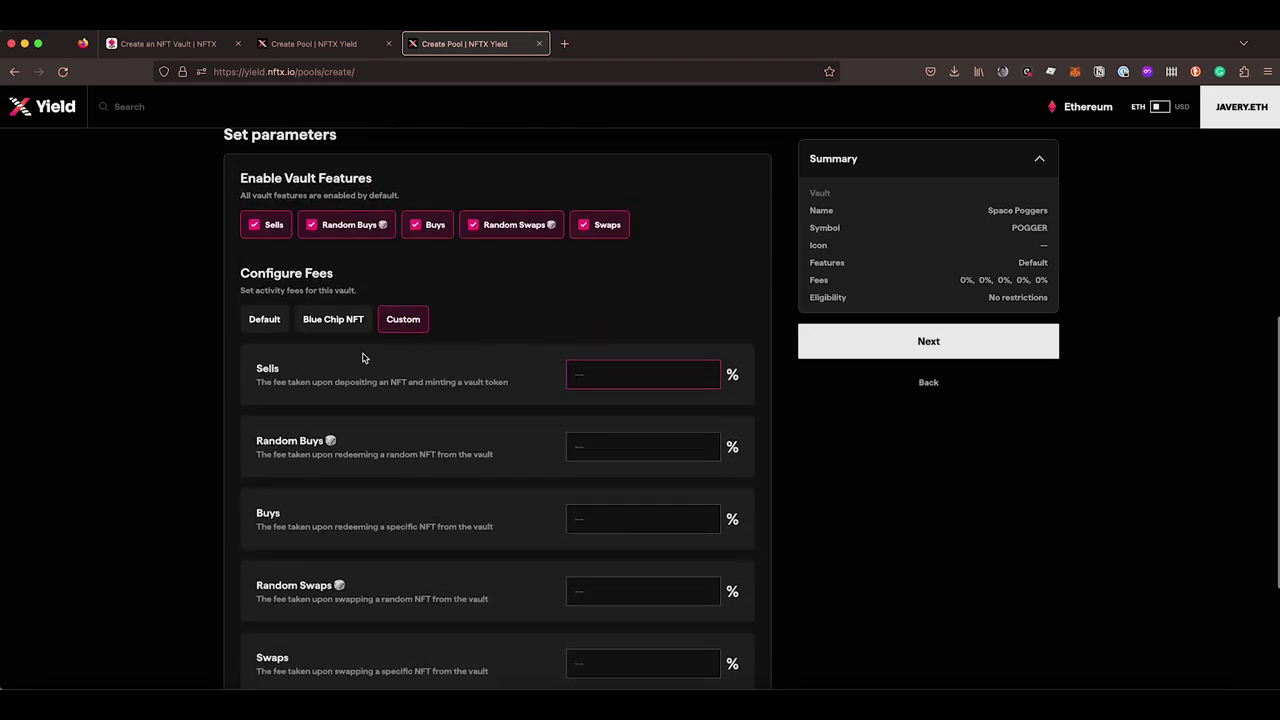
left_click(264, 319)
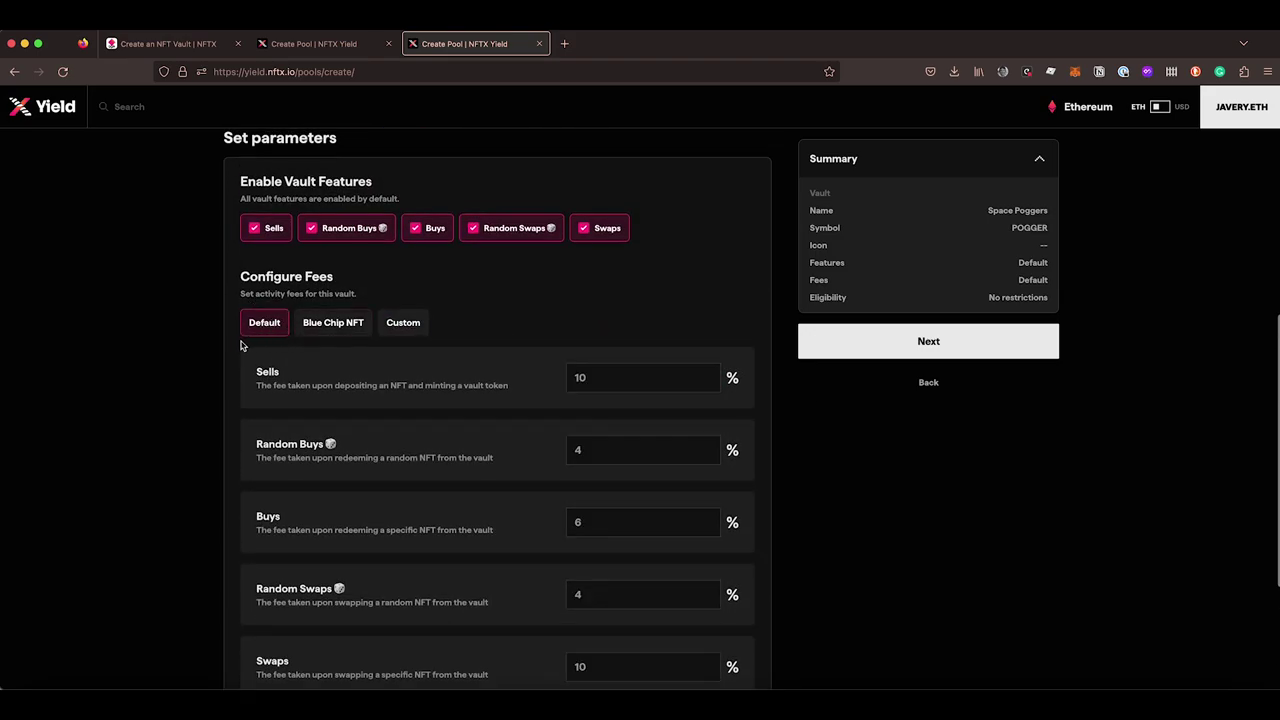
scroll(215, 342, "down", 1)
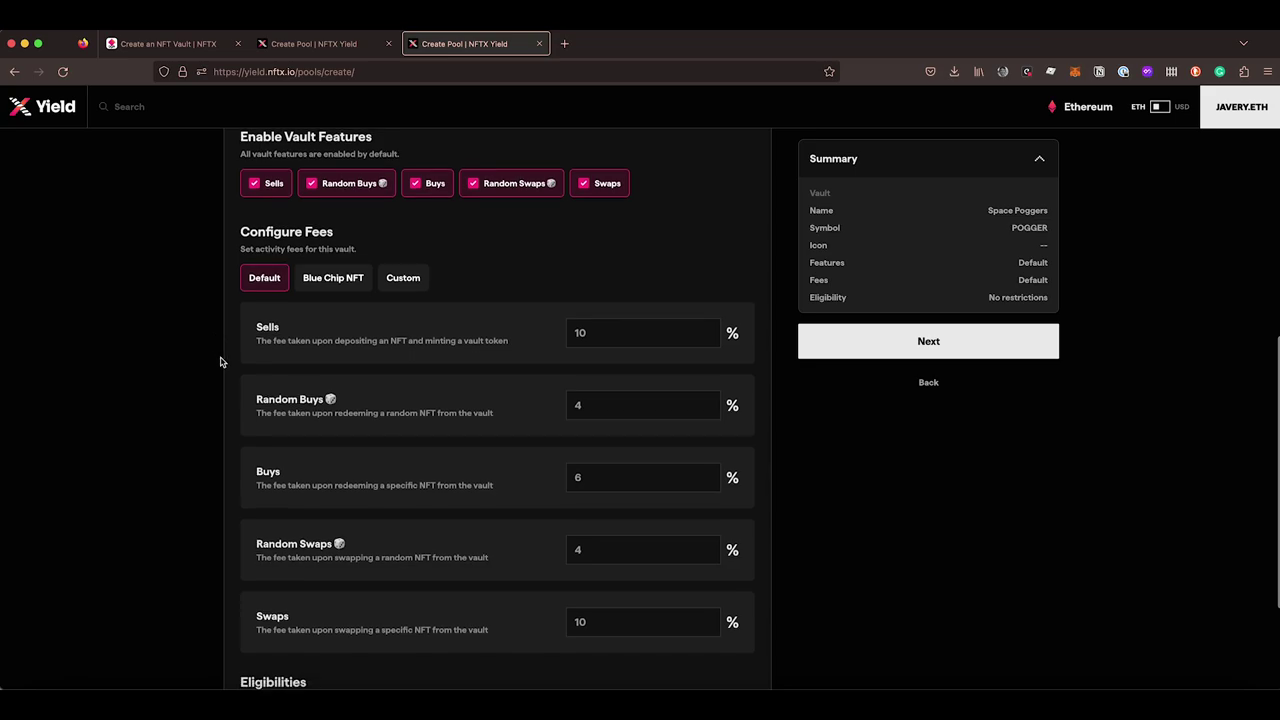
scroll(230, 370, "down", 3)
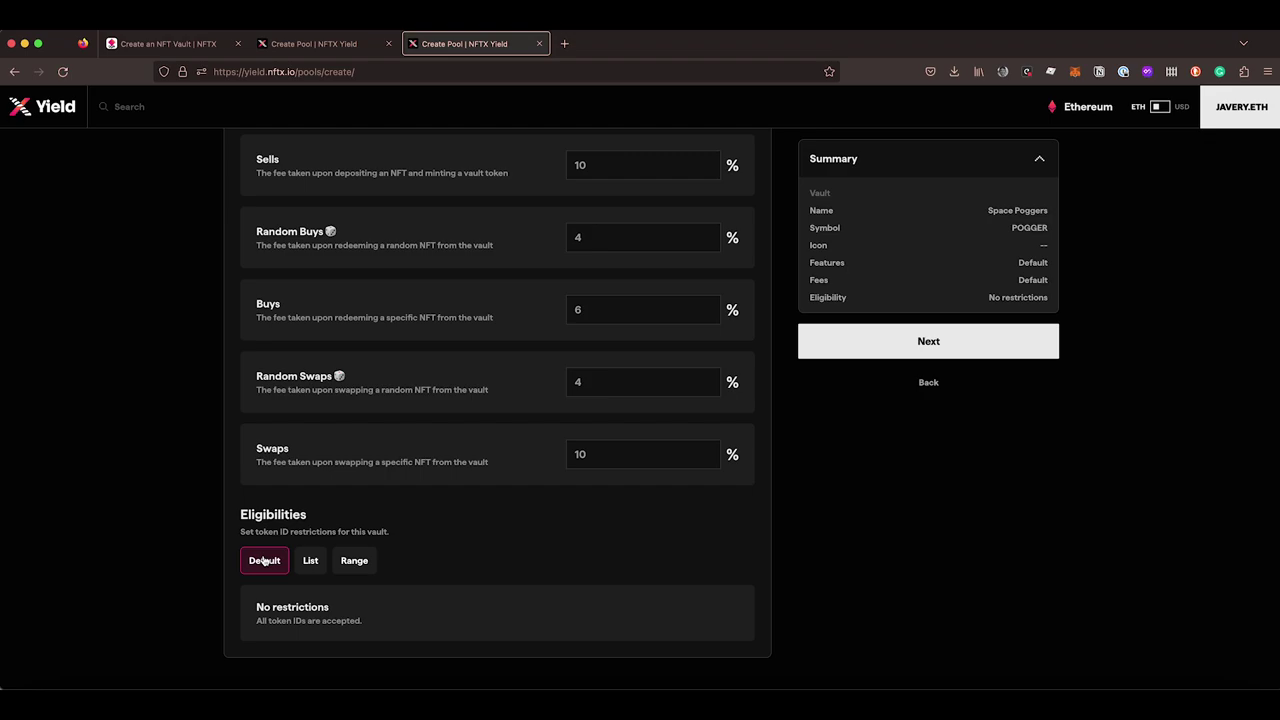
- Try List eligibility with token ID 0, then clear the ID list
left_click(309, 561)
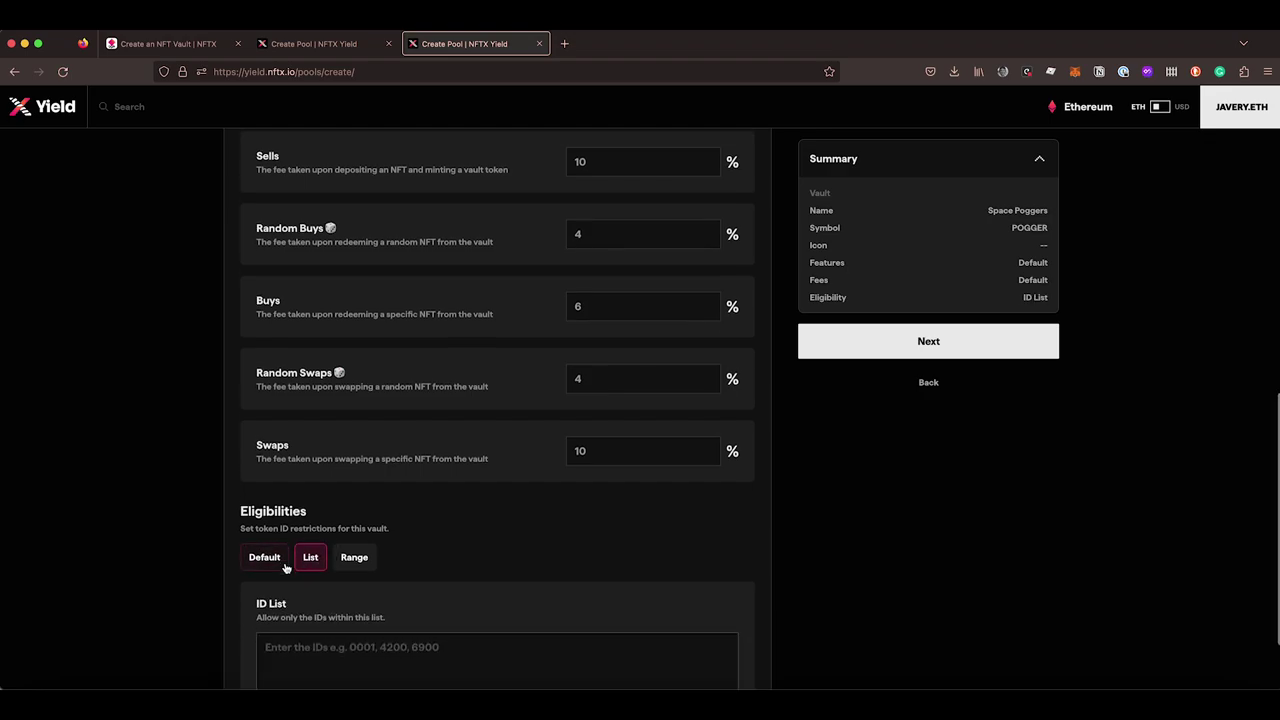
scroll(300, 572, "down", 2)
left_click(352, 584)
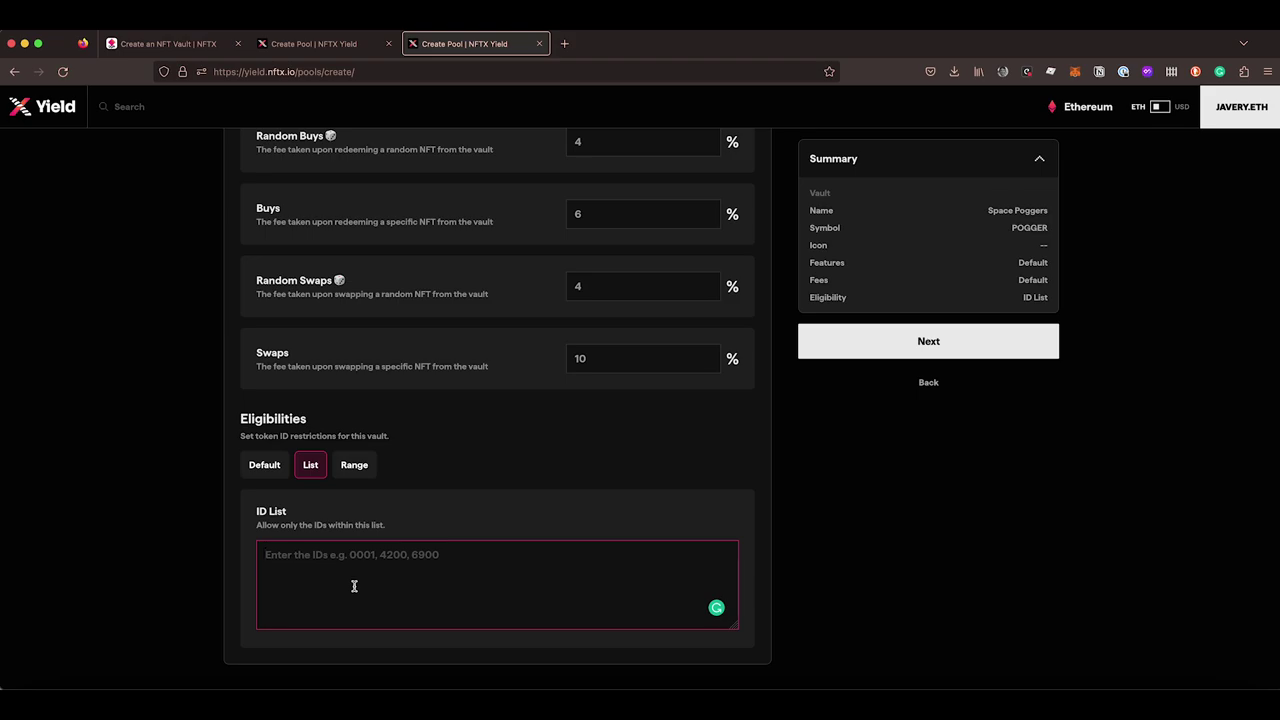
type("0,1,2,3")
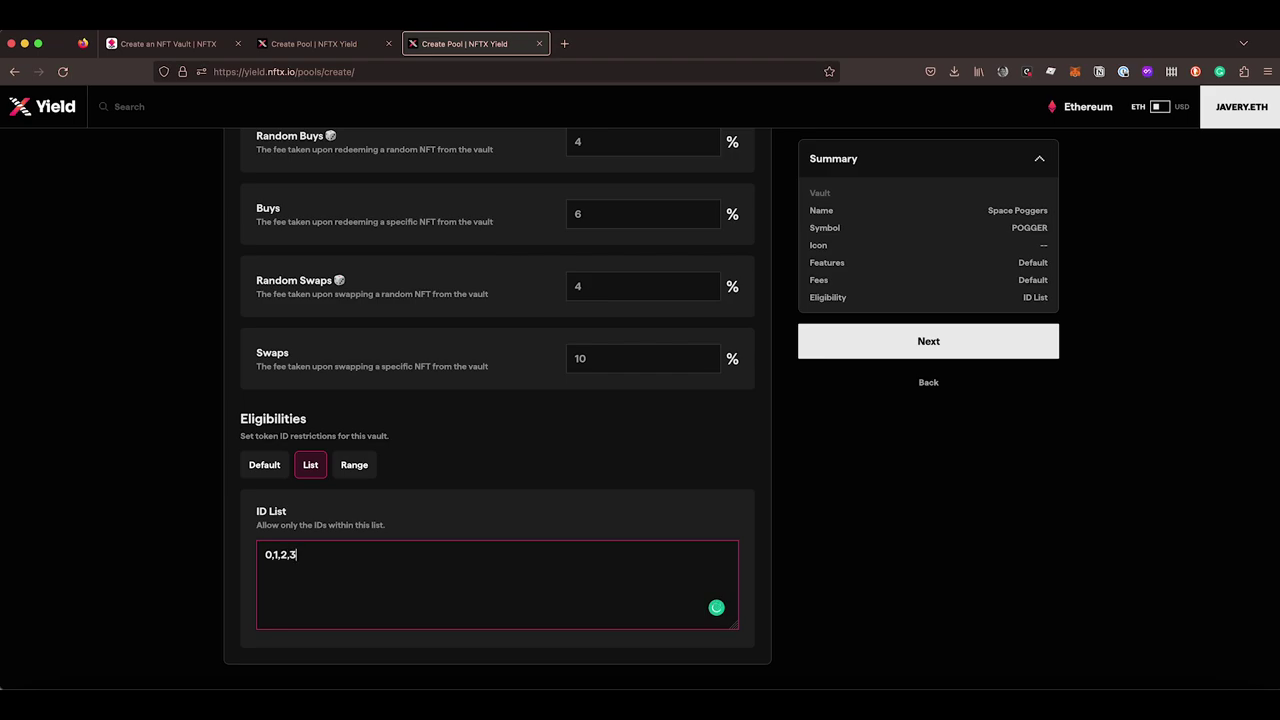
double_click(369, 574)
key("super+a")
key("BackSpace")
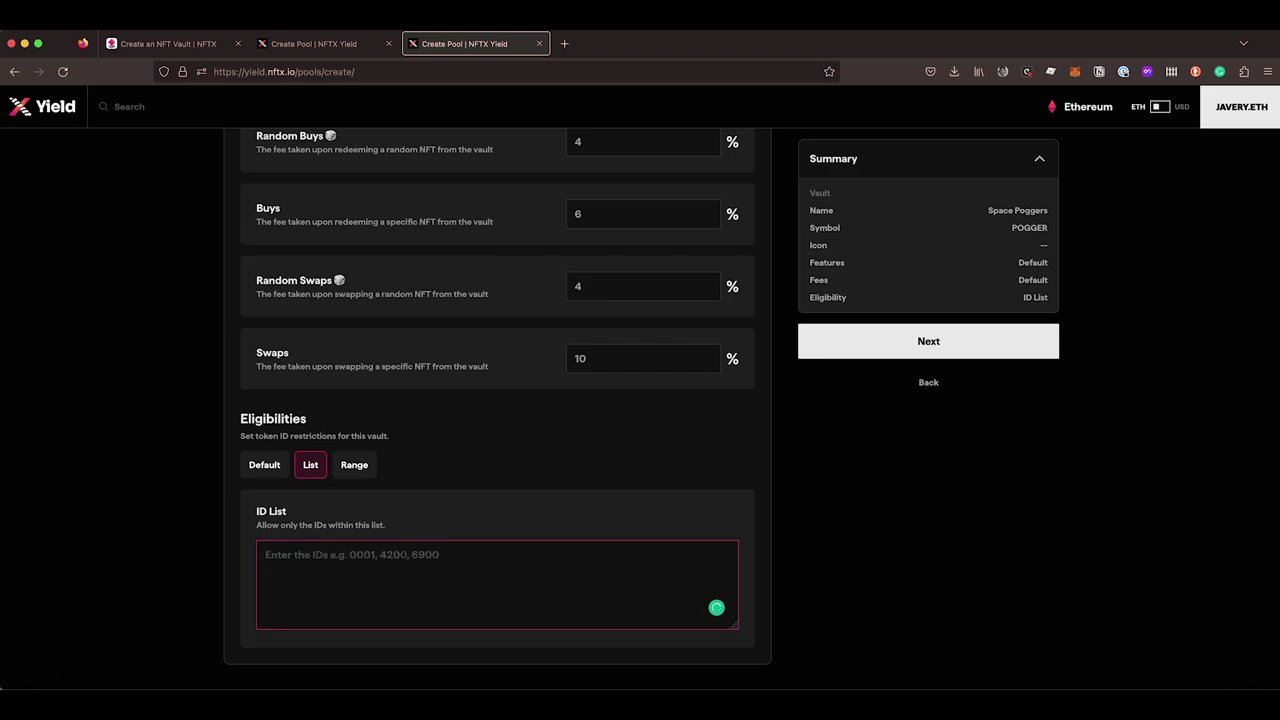
left_click(300, 502)
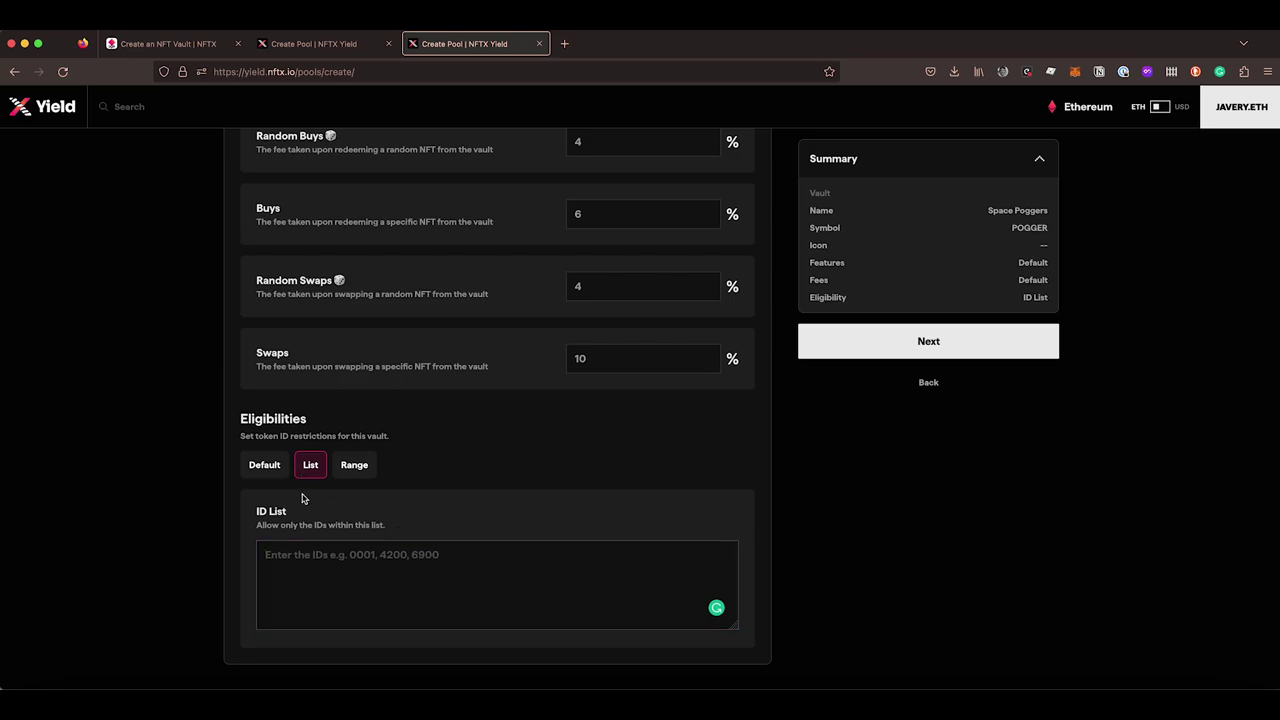
- Try a Range eligibility of 0 to 999, clear it, and allow all token IDs
left_click(354, 465)
left_click(643, 609)
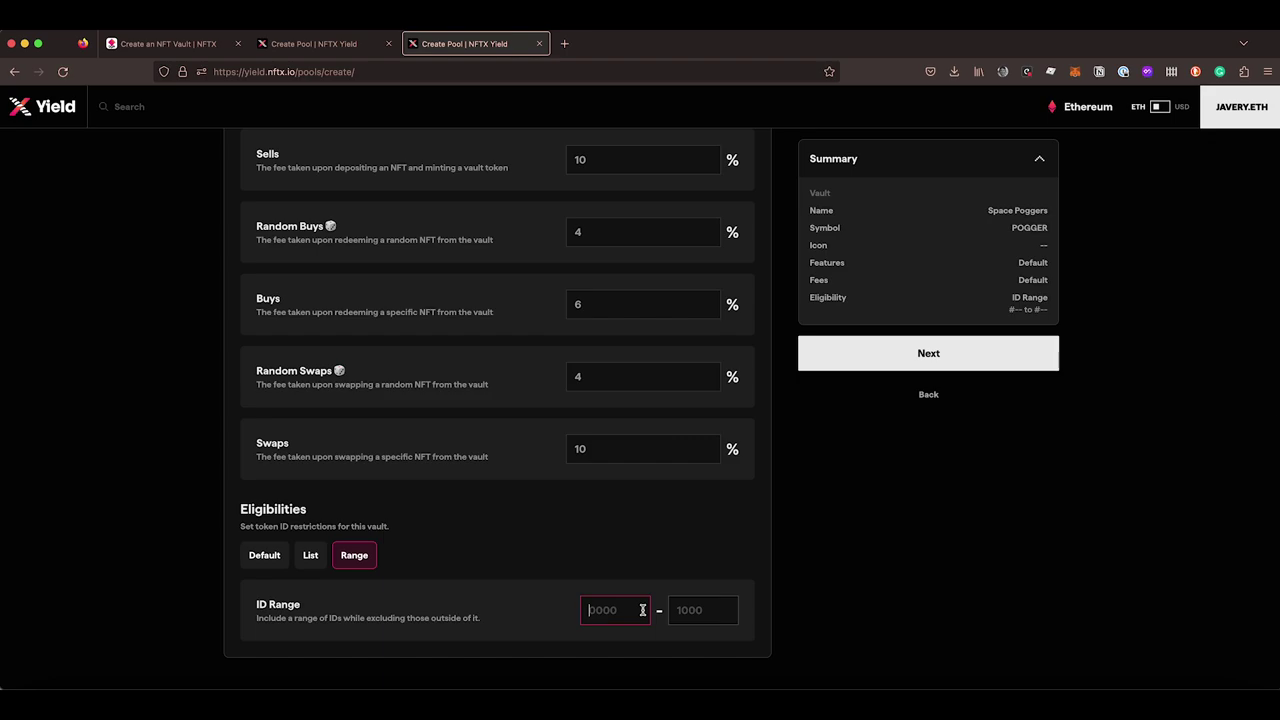
type("0")
left_click(703, 609)
type("999")
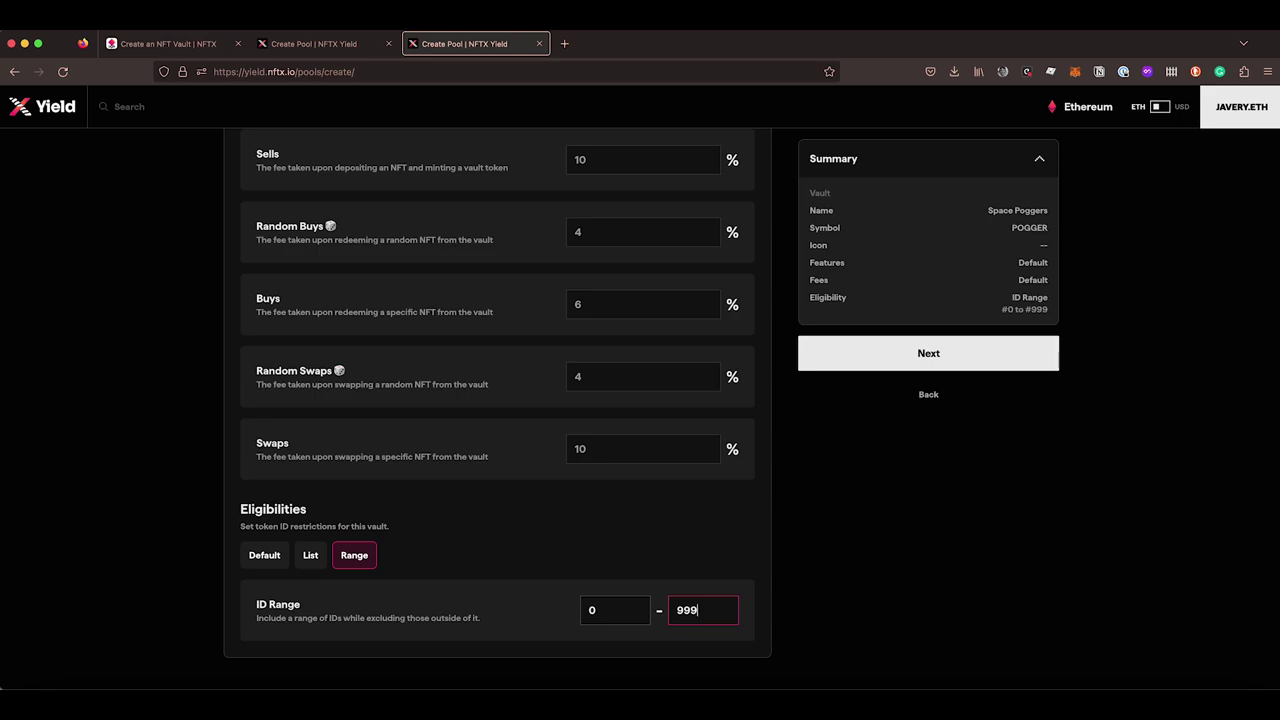
key("BackSpace")
key("BackSpace")
key("BackSpace")
key("shift+Tab")
key("BackSpace")
left_click(252, 558)
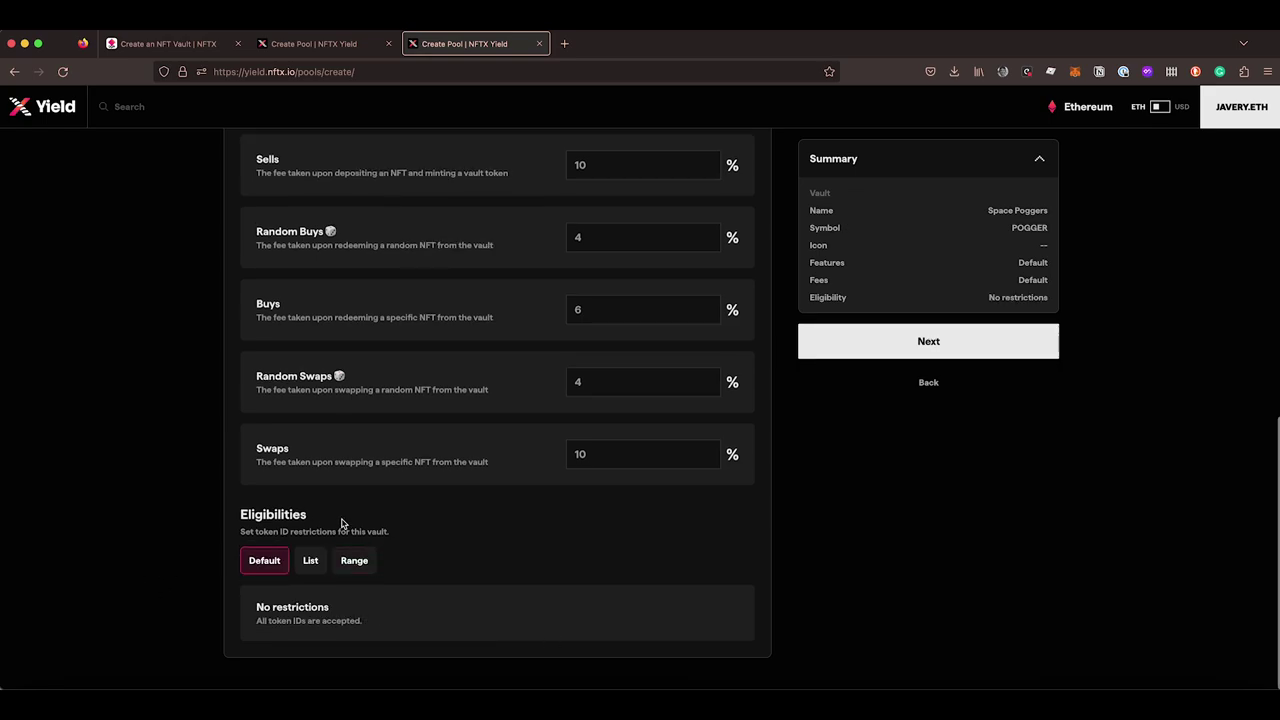
- Turn off custom vault parameters and continue to the Add inventory step
scroll(343, 520, "up", 3)
scroll(340, 557, "up", 2)
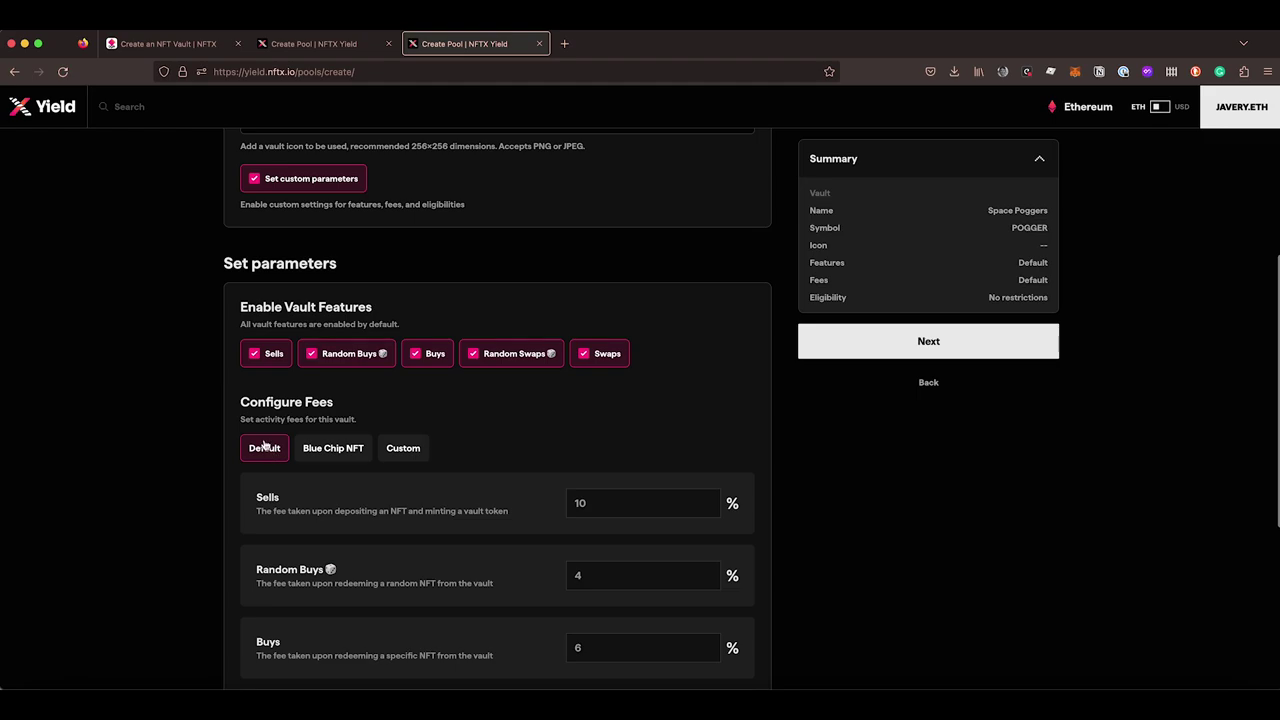
scroll(264, 445, "up", 1)
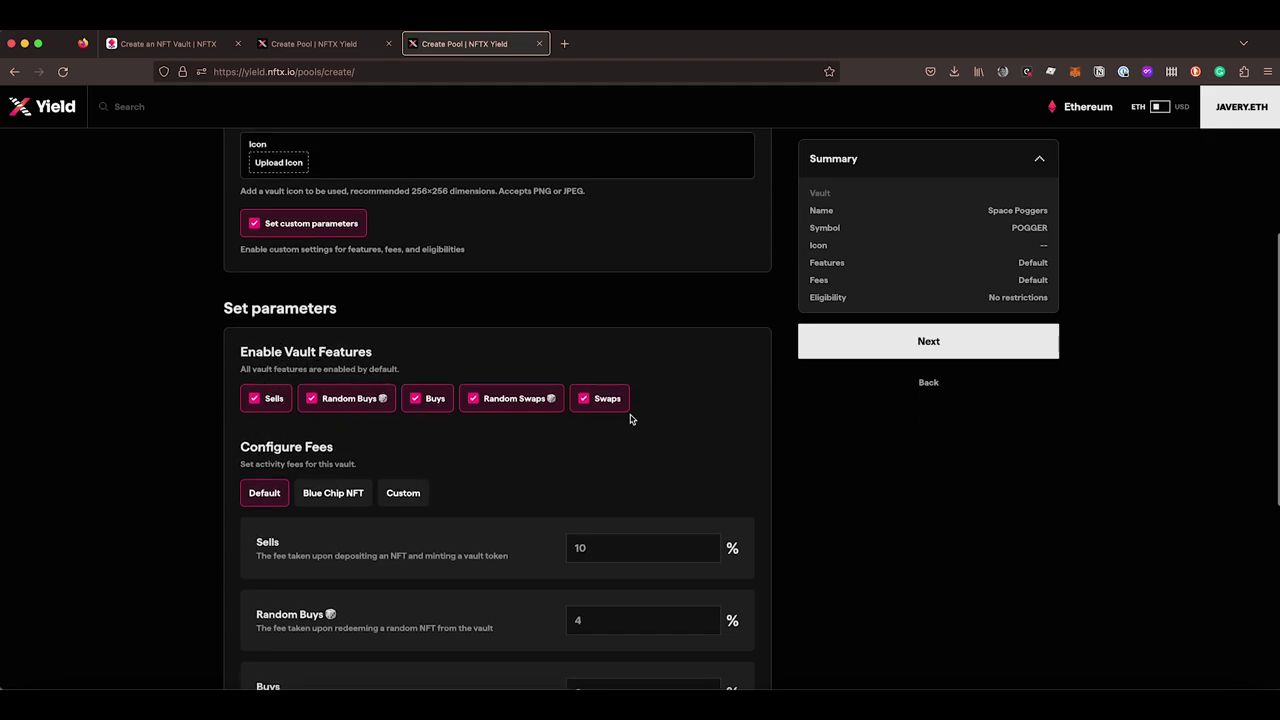
left_click(323, 224)
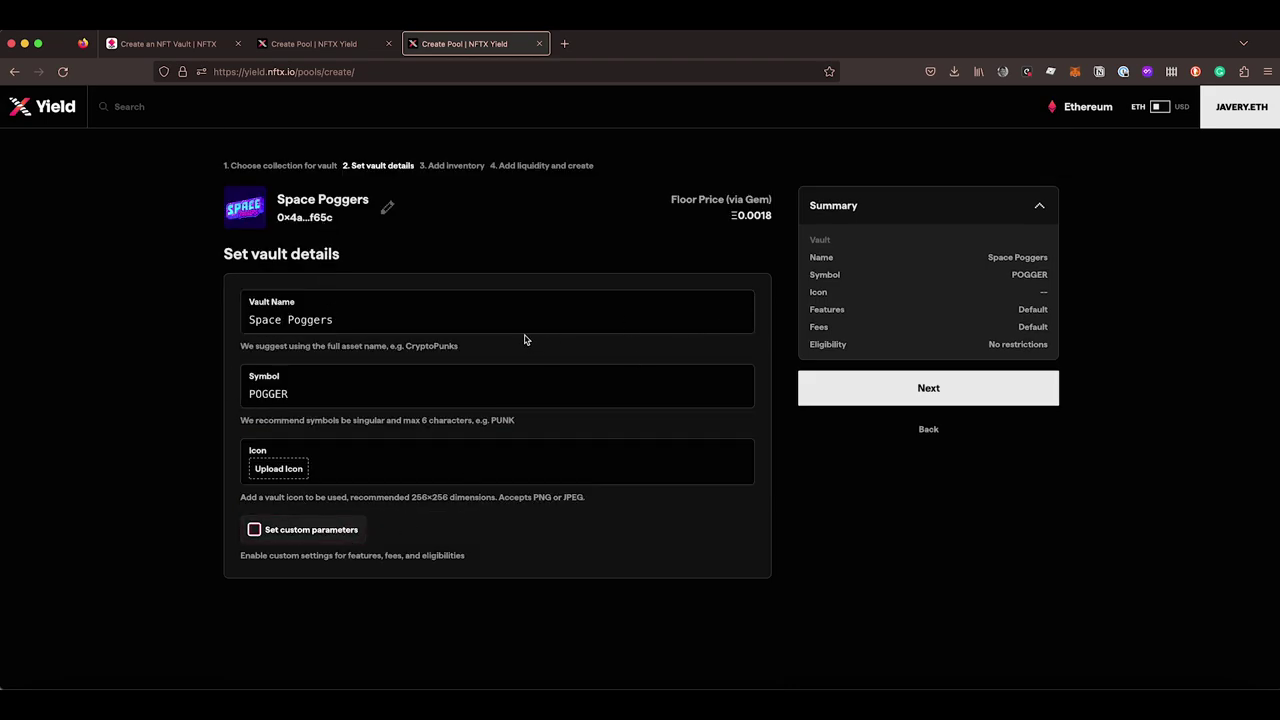
left_click(955, 390)
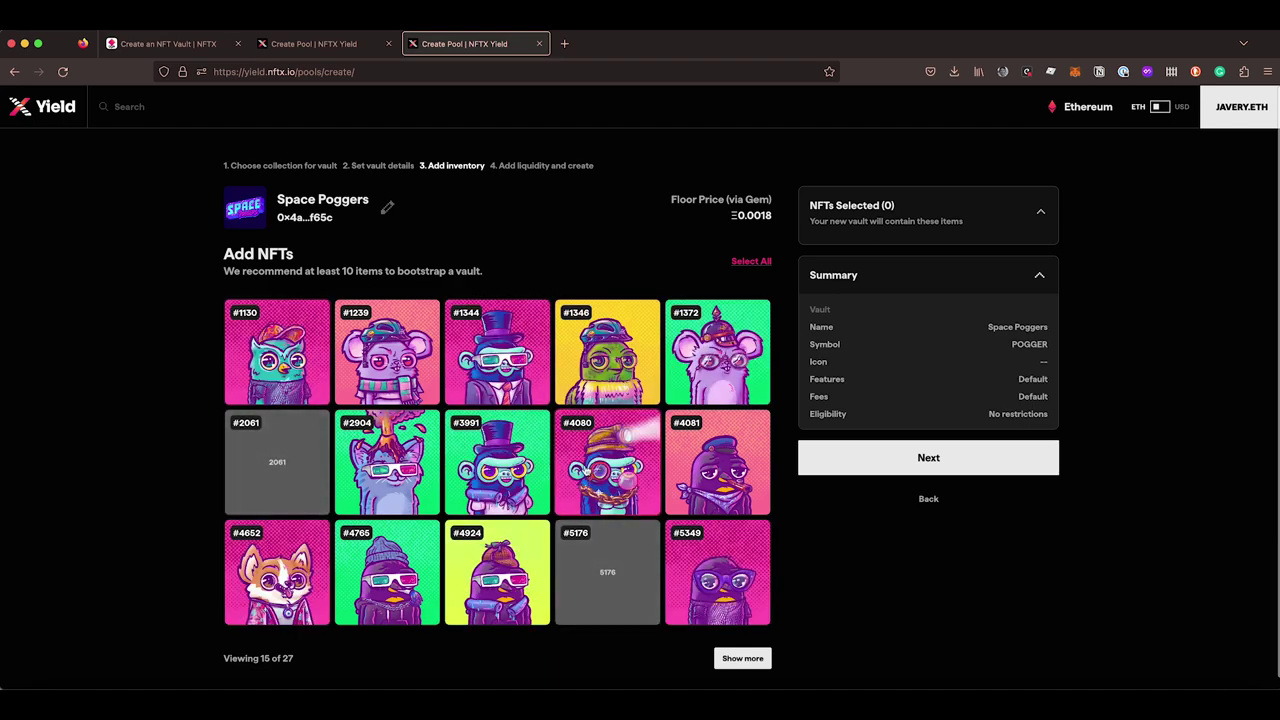
- Load the full list of 27 Space Poggers NFTs
scroll(577, 541, "down", 1)
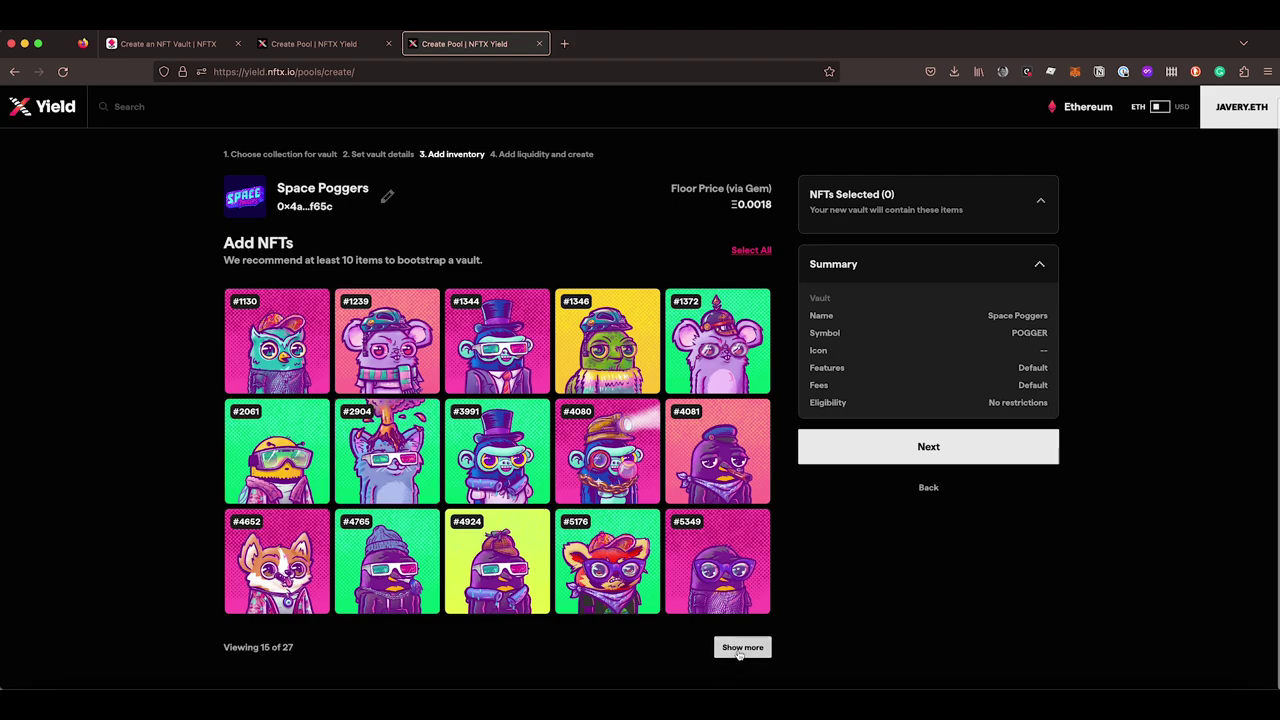
left_click(742, 648)
scroll(530, 600, "down", 5)
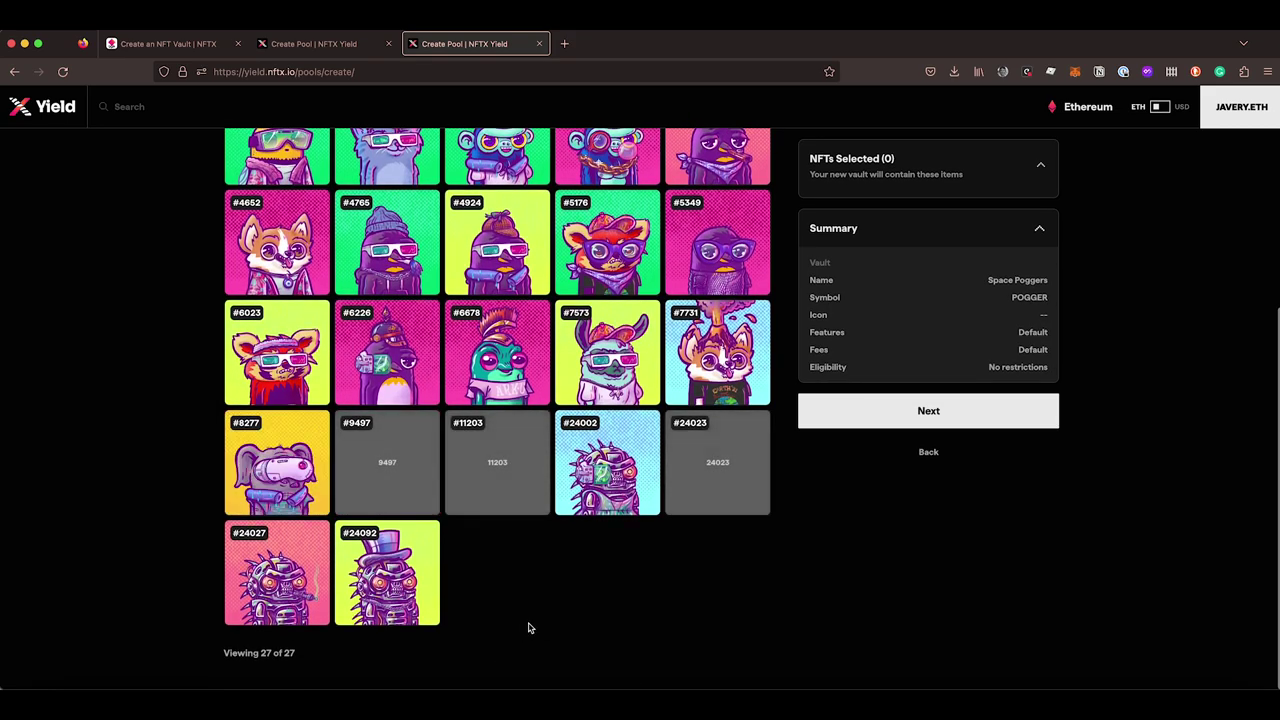
scroll(530, 628, "up", 5)
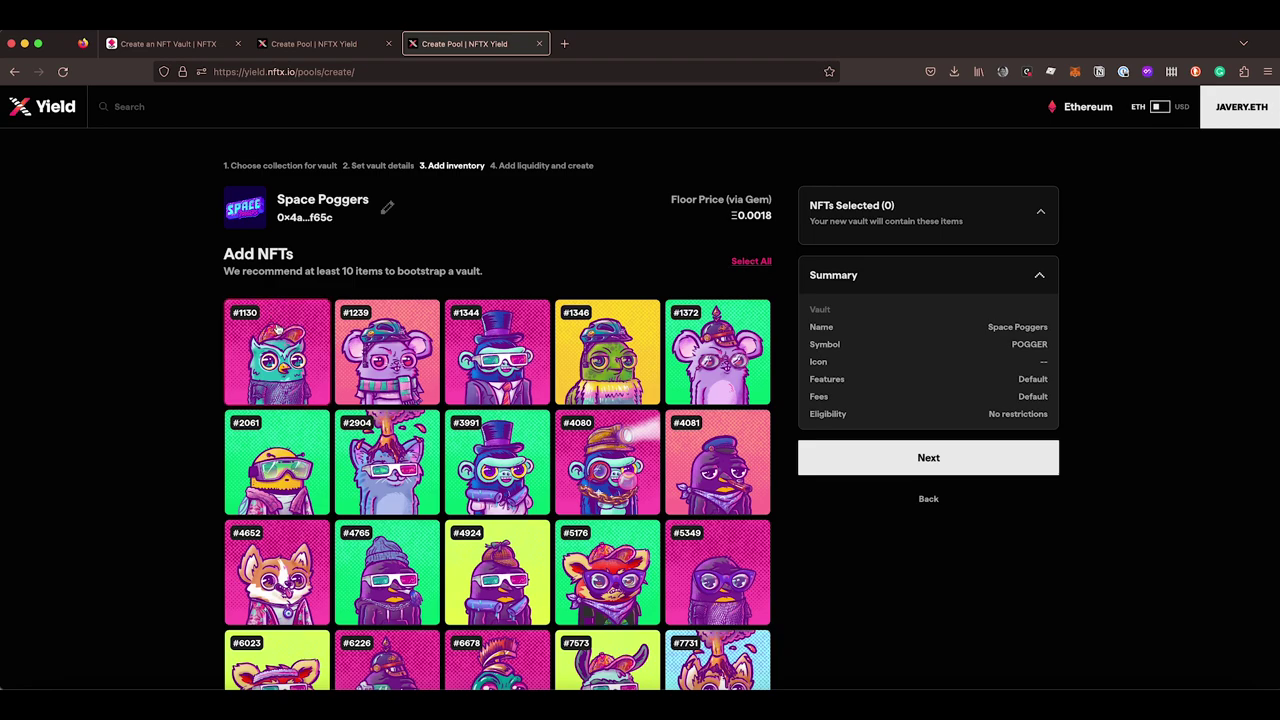
- Select NFTs #1130, #1239, #1344, #1346 and #1372, continue, then return to inventory
left_click(278, 330)
left_click(420, 347)
left_click(476, 349)
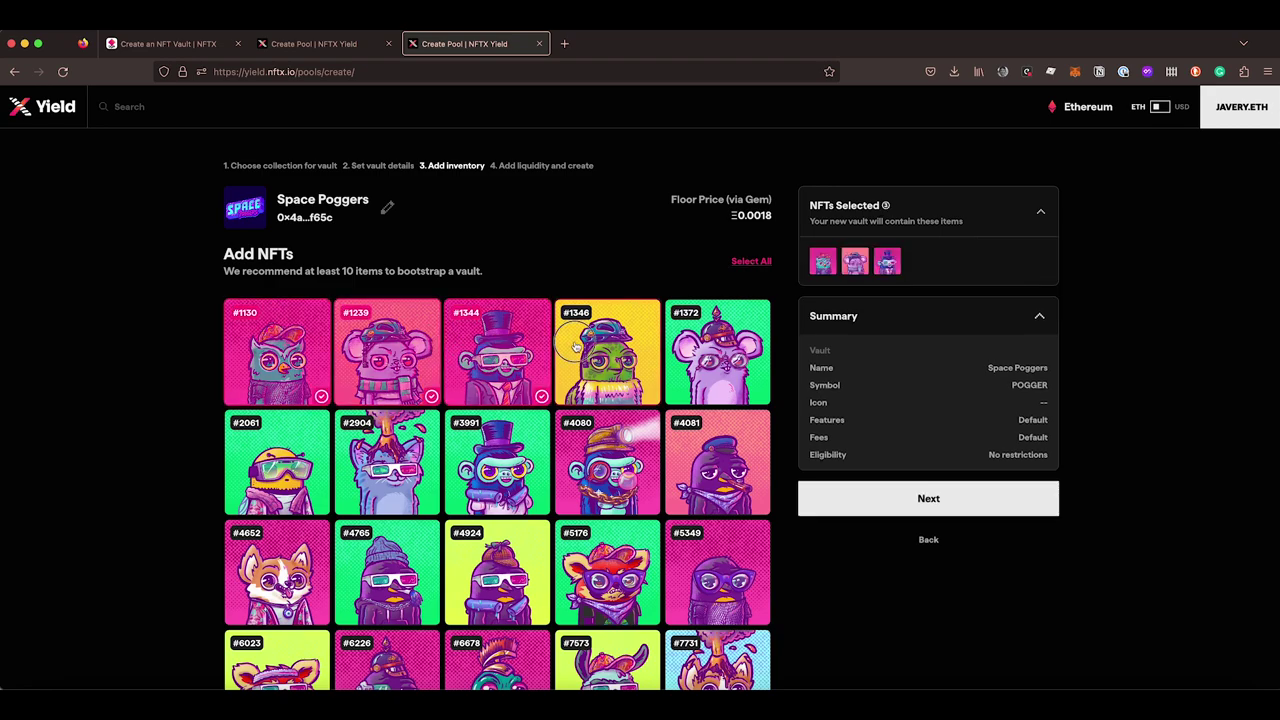
left_click(576, 346)
left_click(716, 360)
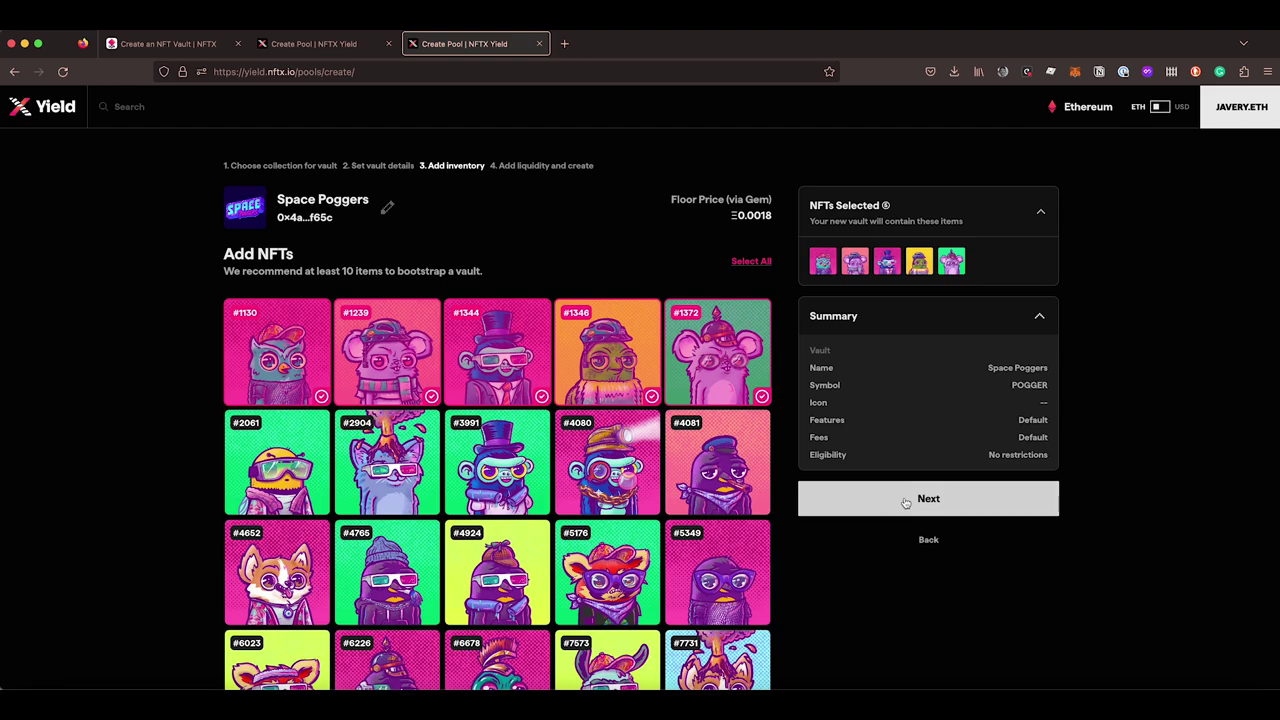
left_click(905, 500)
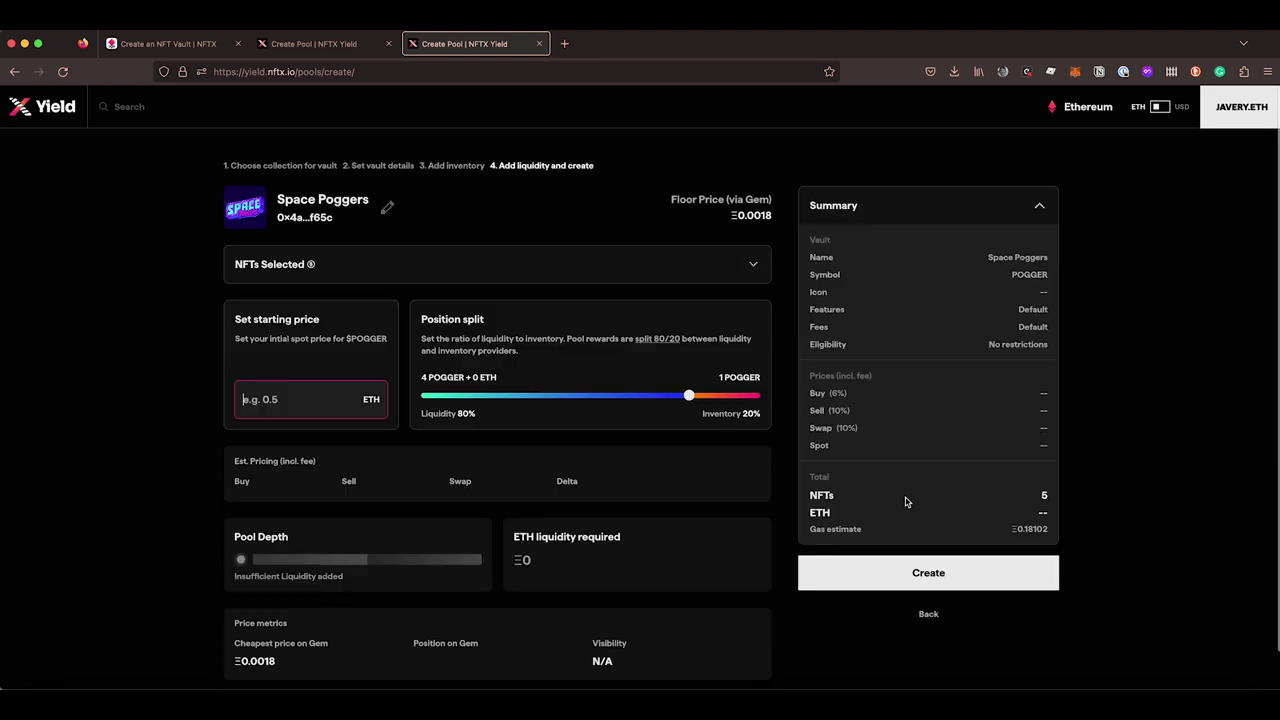
left_click(927, 614)
scroll(350, 275, "down", 1)
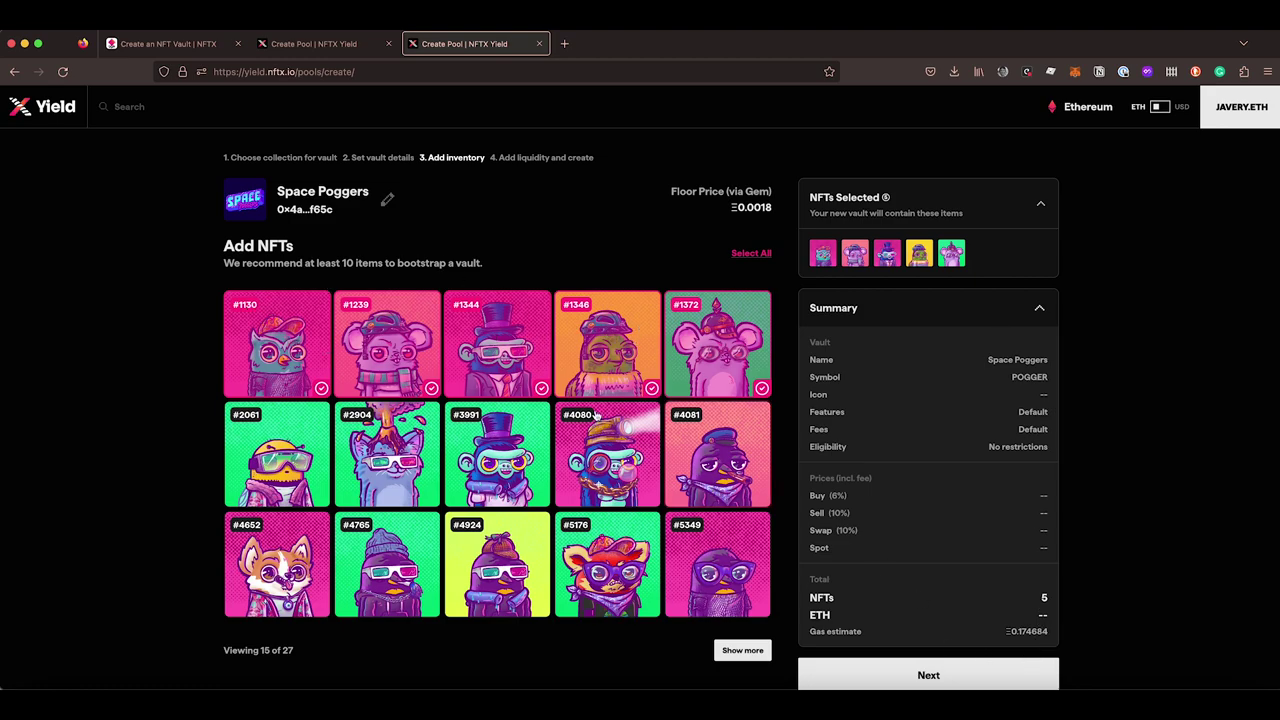
scroll(605, 428, "down", 1)
left_click(933, 638)
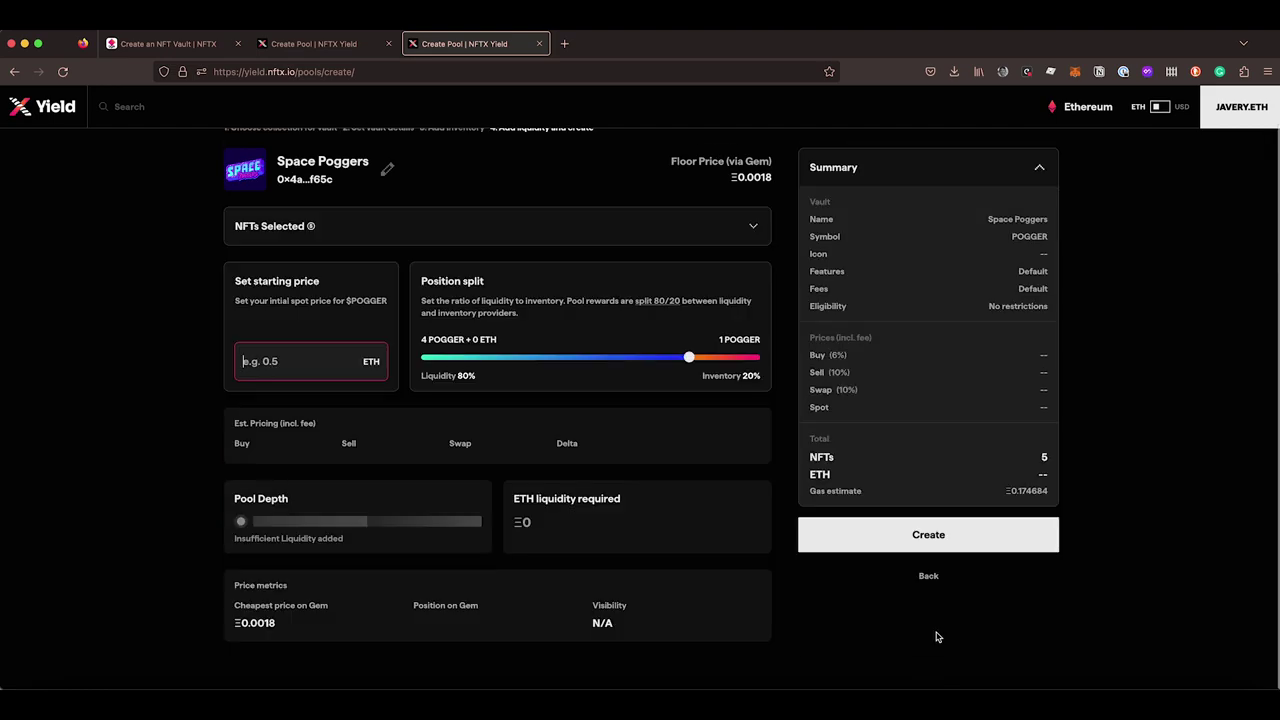
scroll(482, 330, "up", 1)
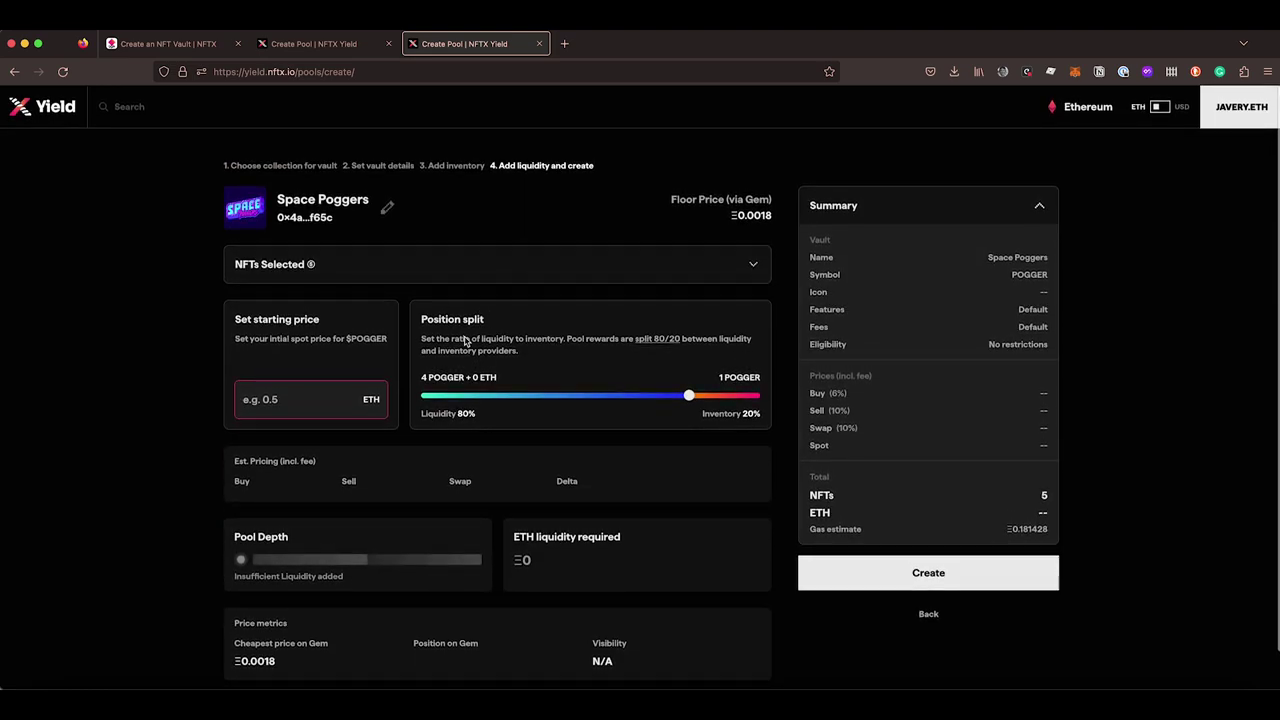
scroll(508, 337, "down", 1)
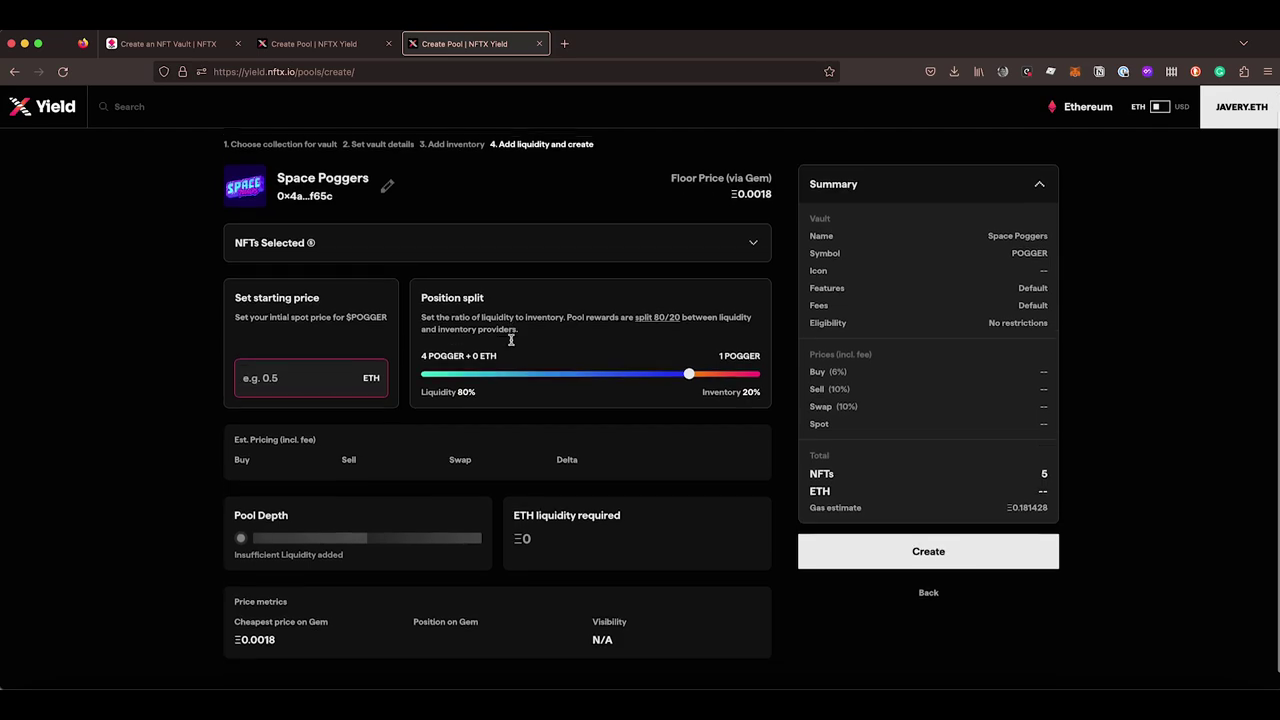
scroll(498, 409, "up", 1)
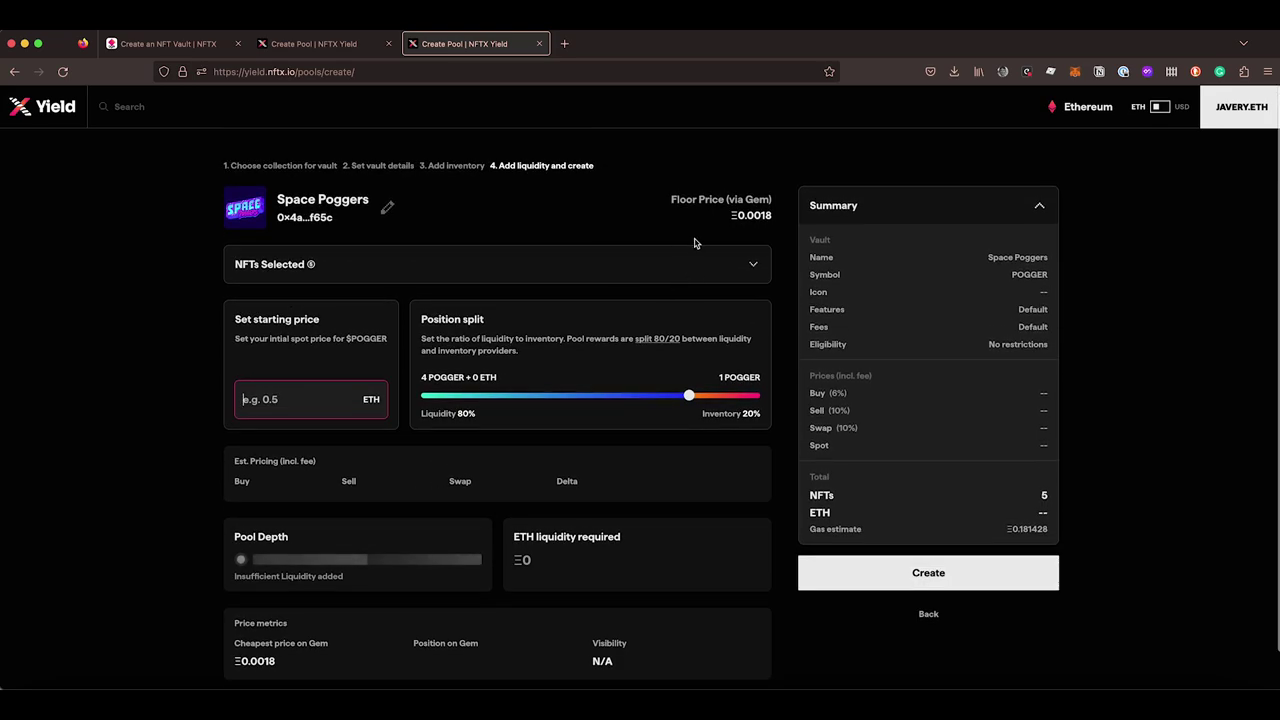
left_click_drag(690, 199, 767, 210)
double_click(765, 211)
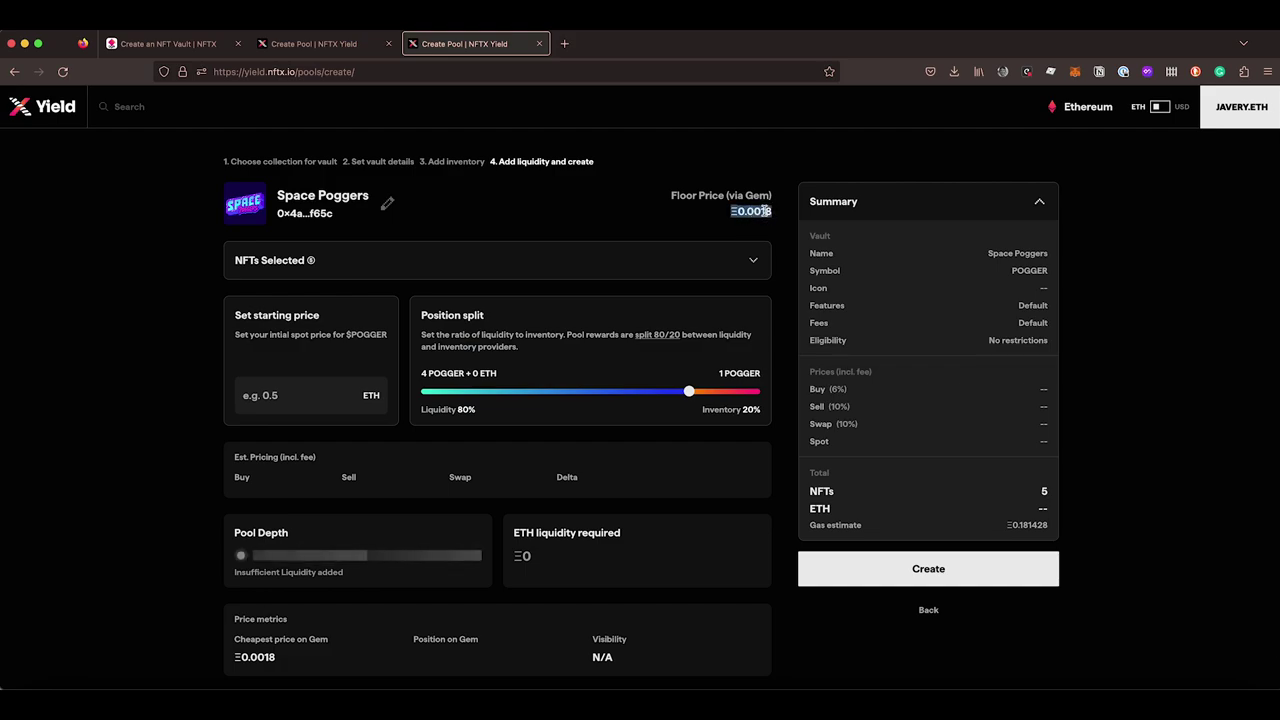
left_click(765, 211)
double_click(765, 211)
left_click(765, 211)
double_click(757, 211)
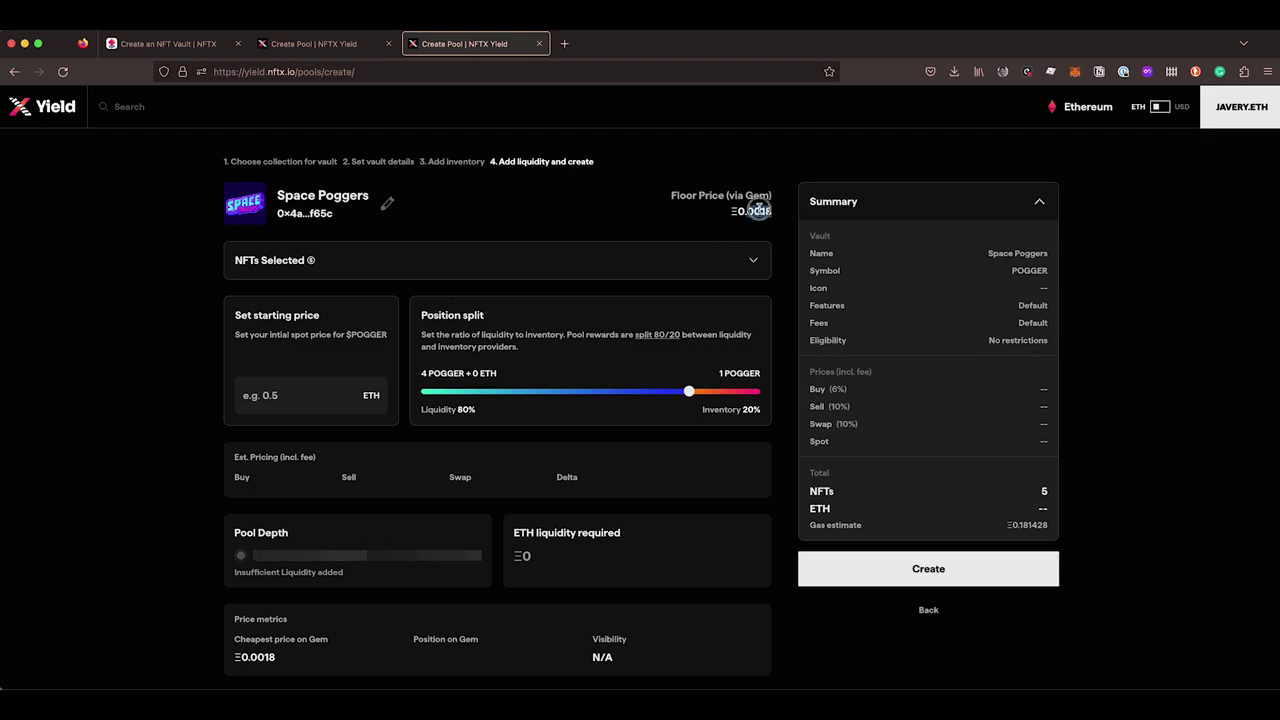
left_click(310, 395)
type("0.0")
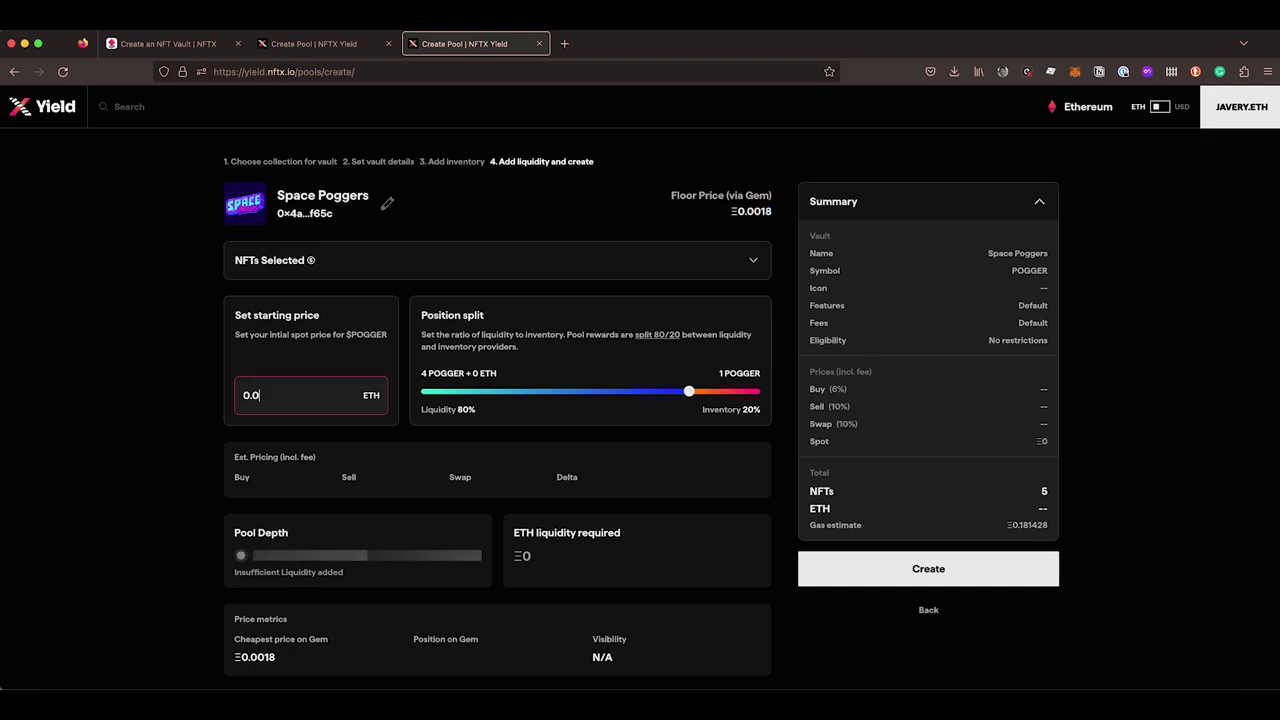
type("015")
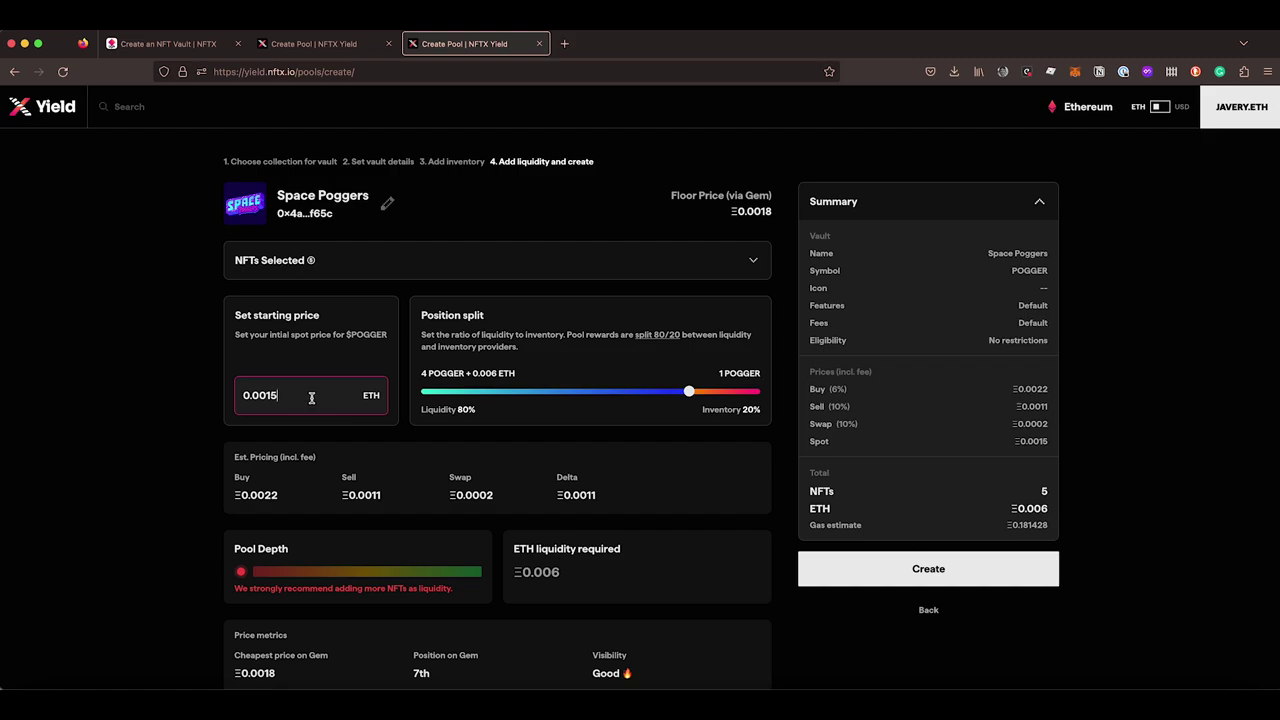
scroll(311, 397, "down", 1)
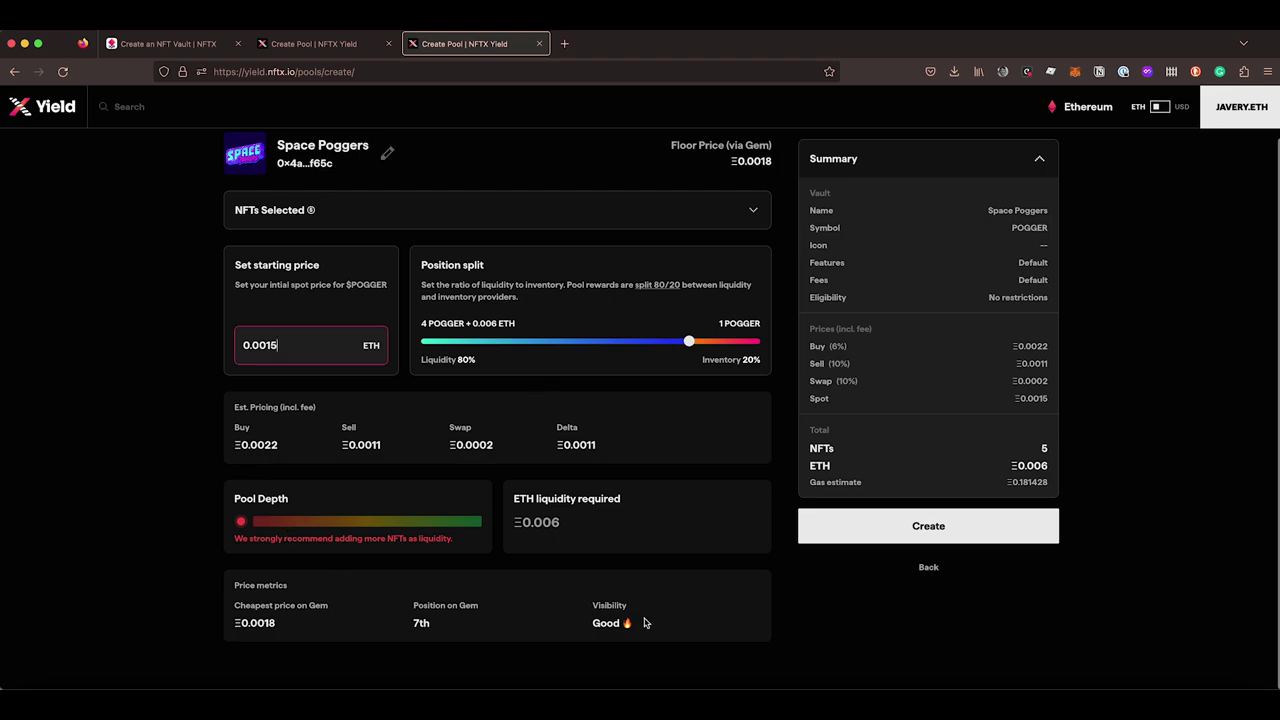
double_click(603, 623)
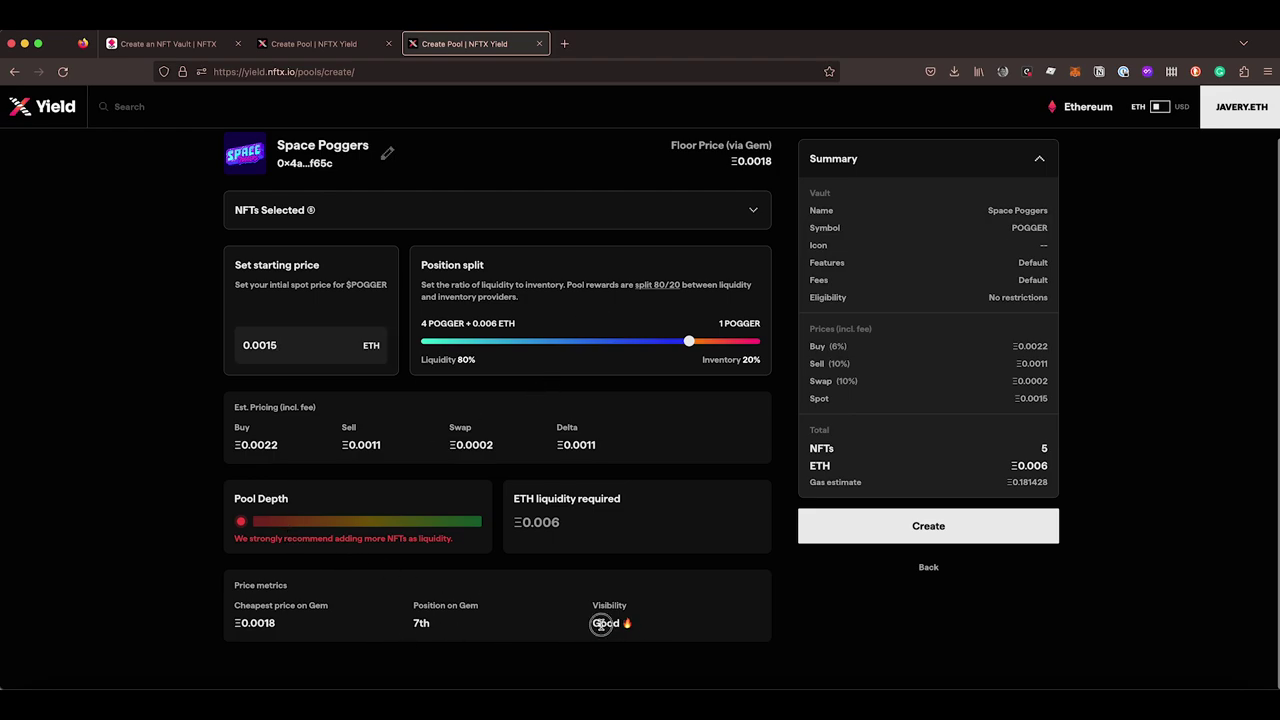
double_click(421, 622)
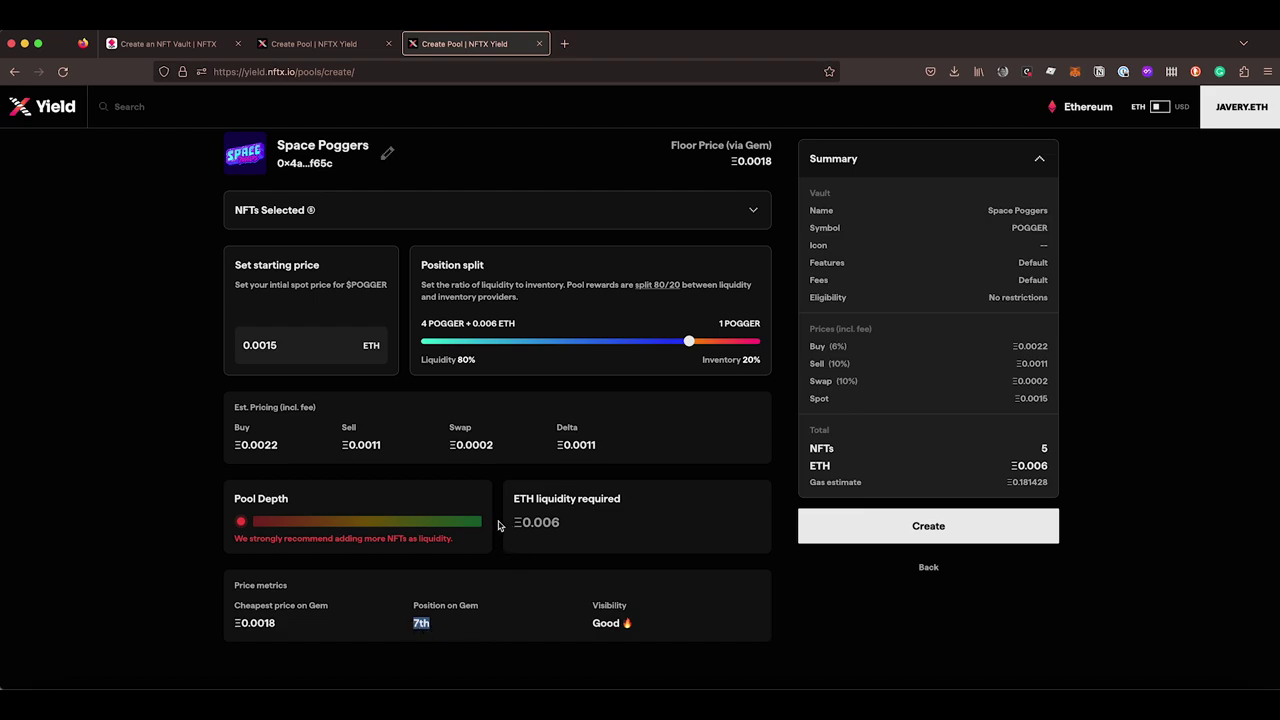
double_click(246, 444)
left_click(250, 444)
double_click(368, 445)
left_click(487, 447)
left_click_drag(562, 446, 598, 448)
left_click(597, 448)
scroll(297, 537, "up", 1)
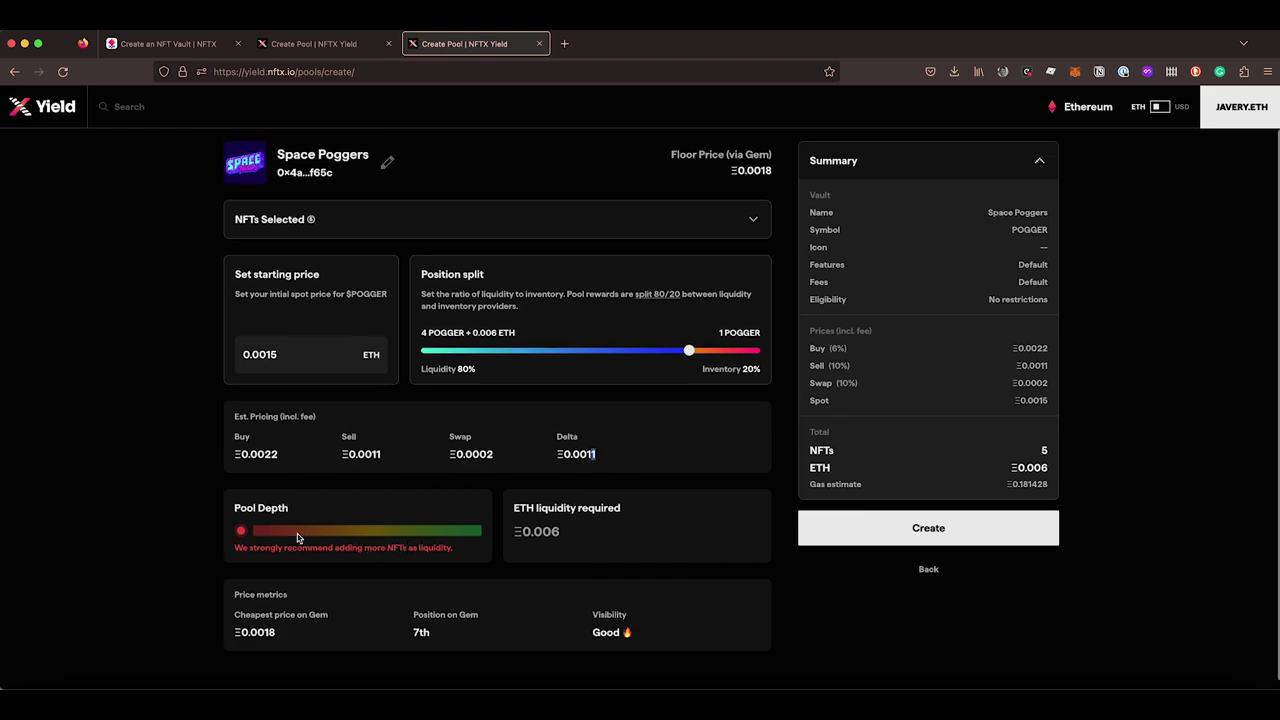
left_click(753, 222)
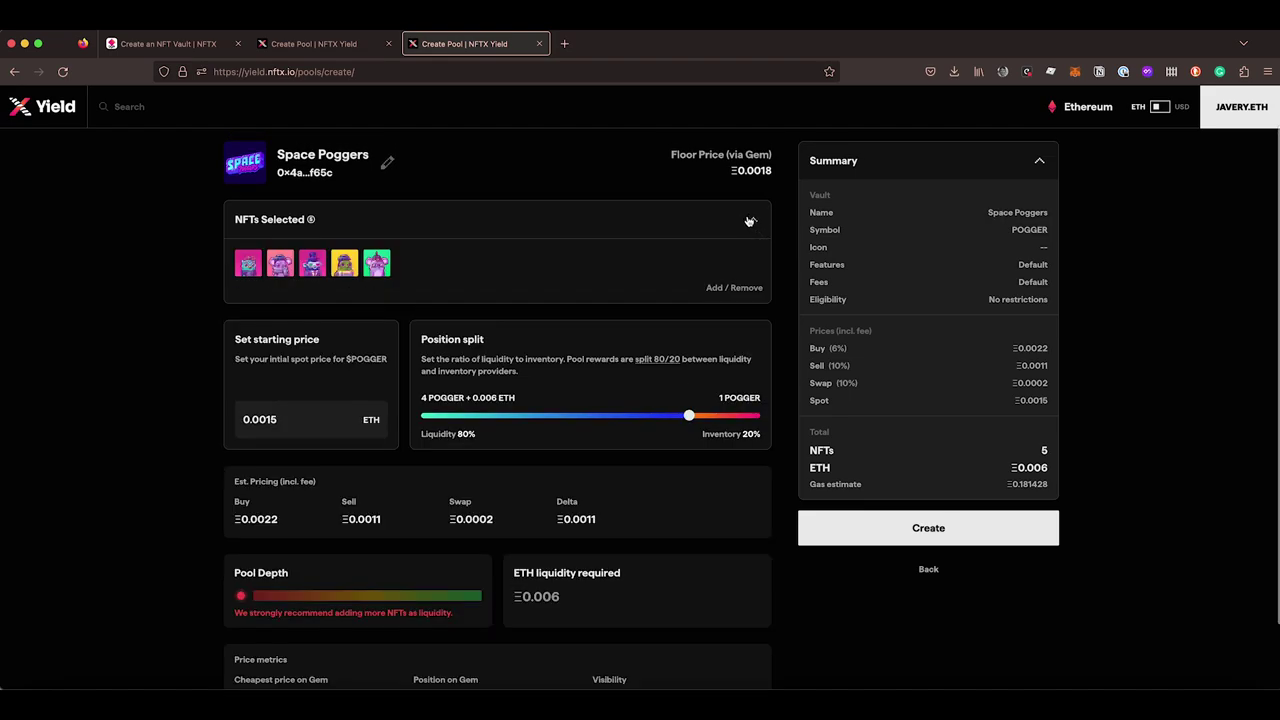
- Select all 27 Space Poggers NFTs through Add / Remove and continue to pricing
left_click(729, 287)
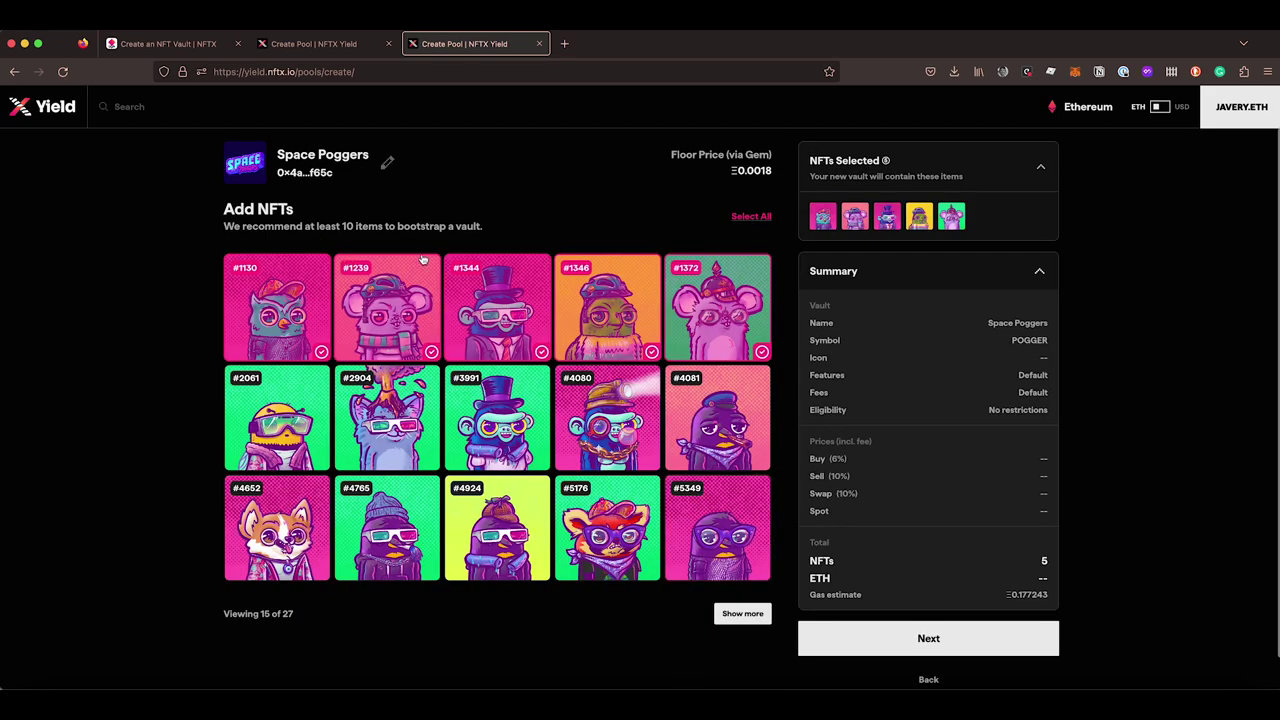
left_click(747, 217)
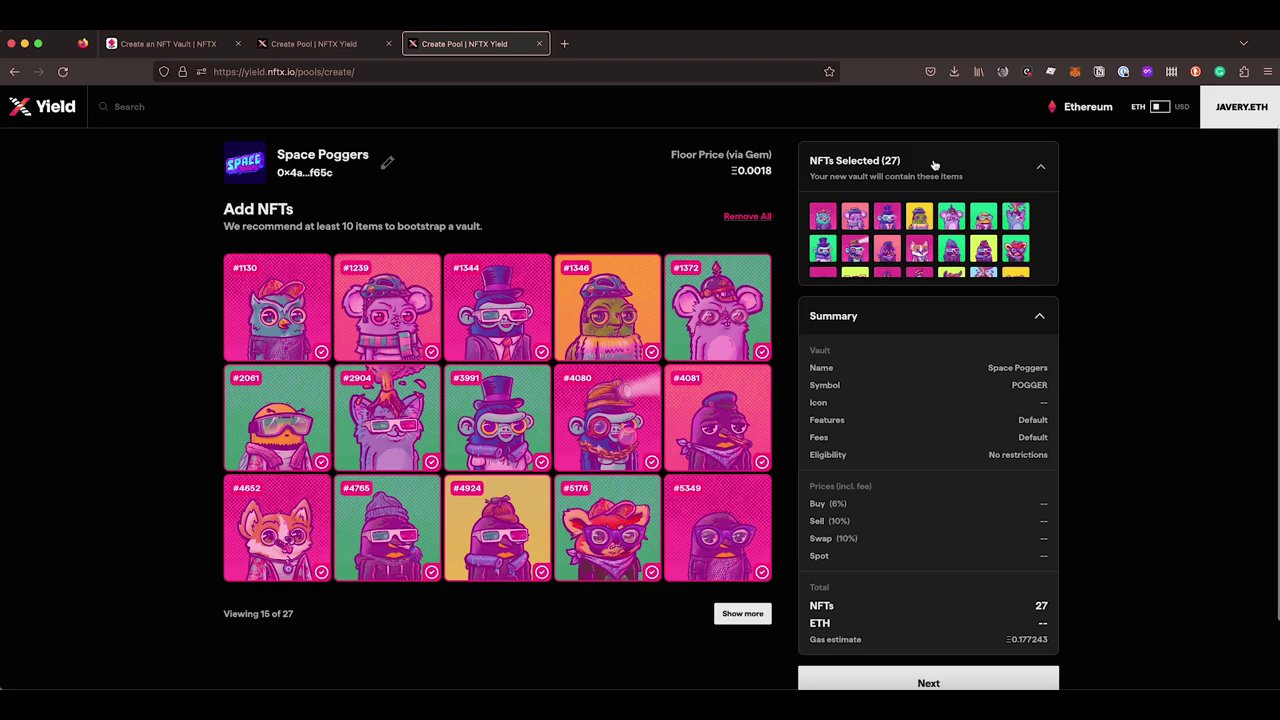
scroll(883, 574, "down", 2)
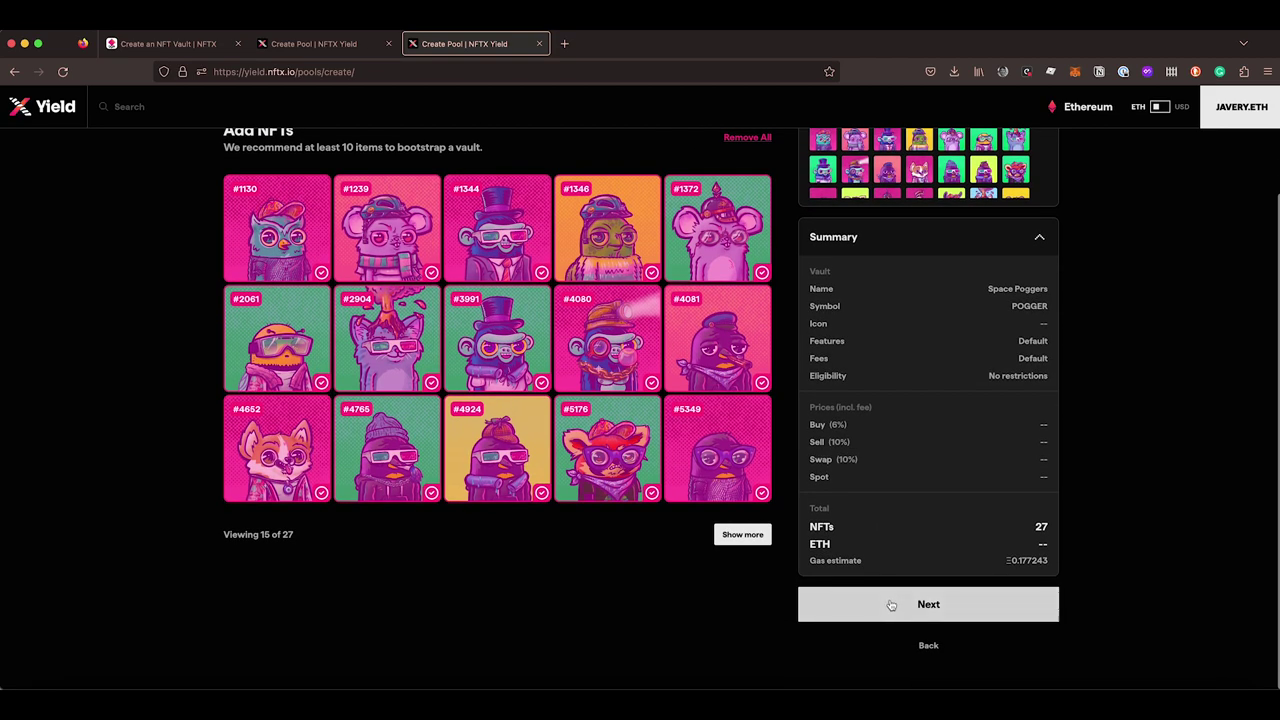
left_click(894, 606)
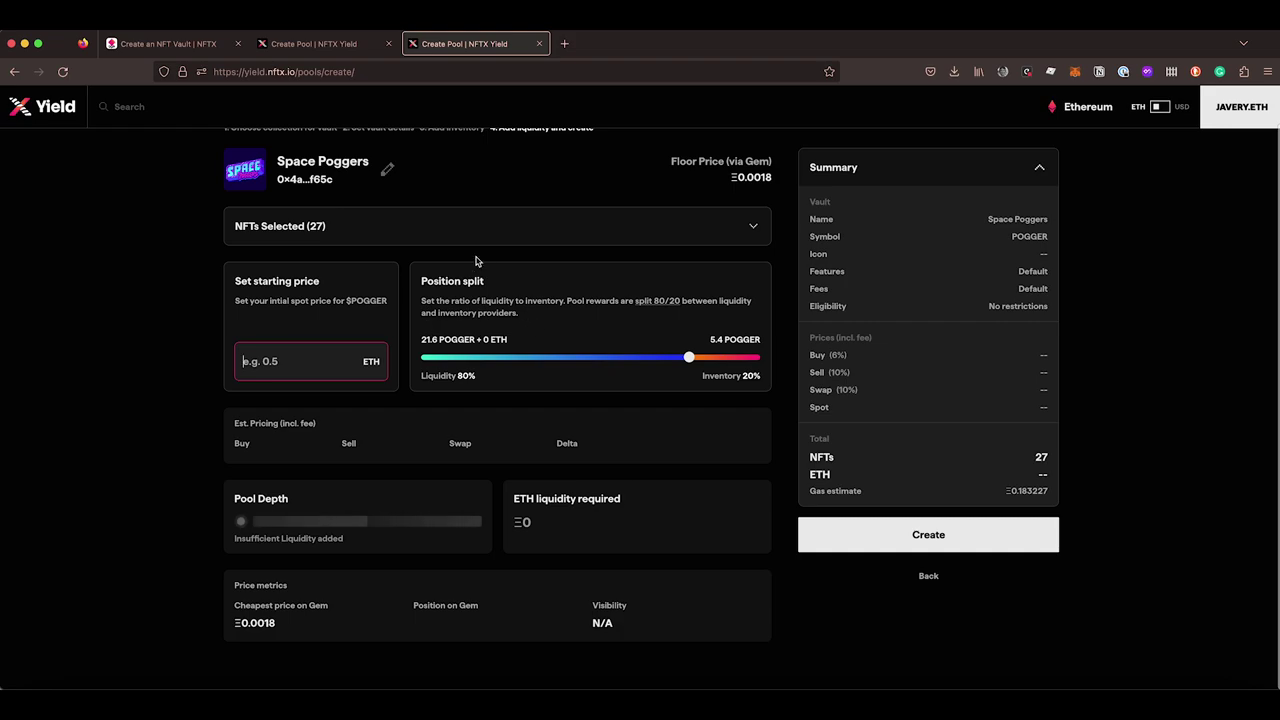
- Enter a 0.0017 ETH starting price and review the Buy price, Gem position and visibility estimates
left_click(303, 347)
type("0.")
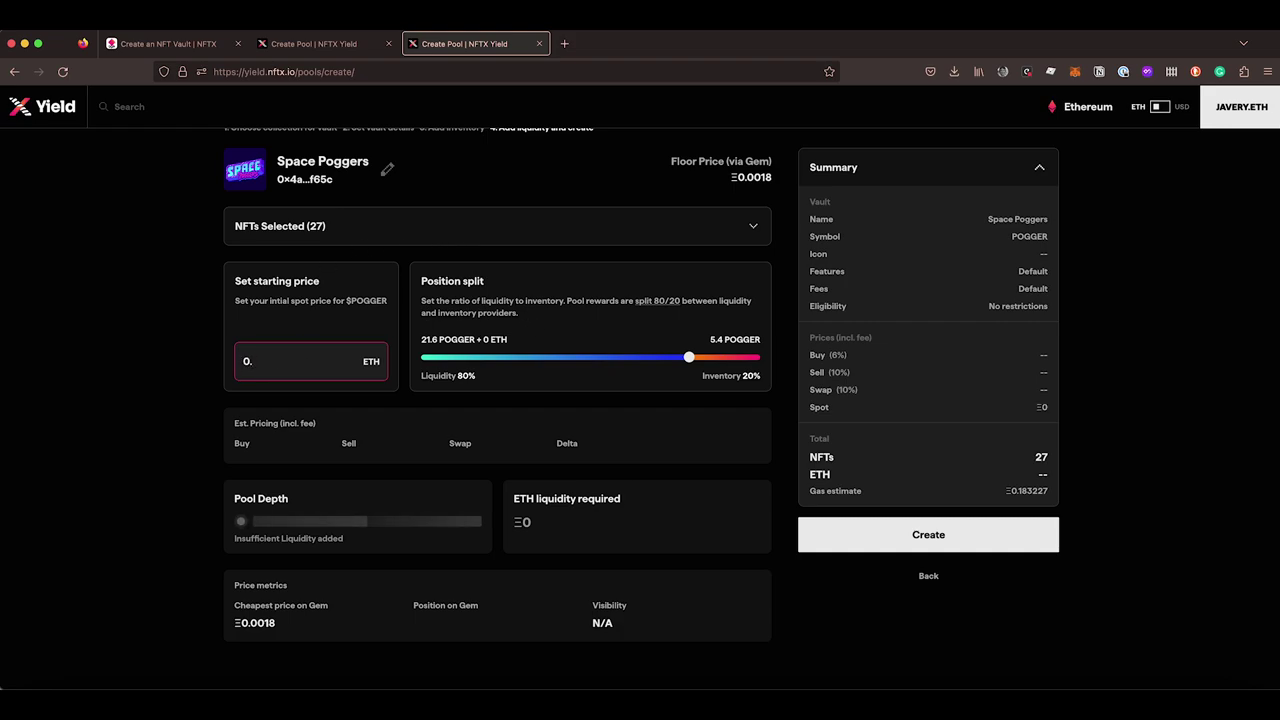
type("0017")
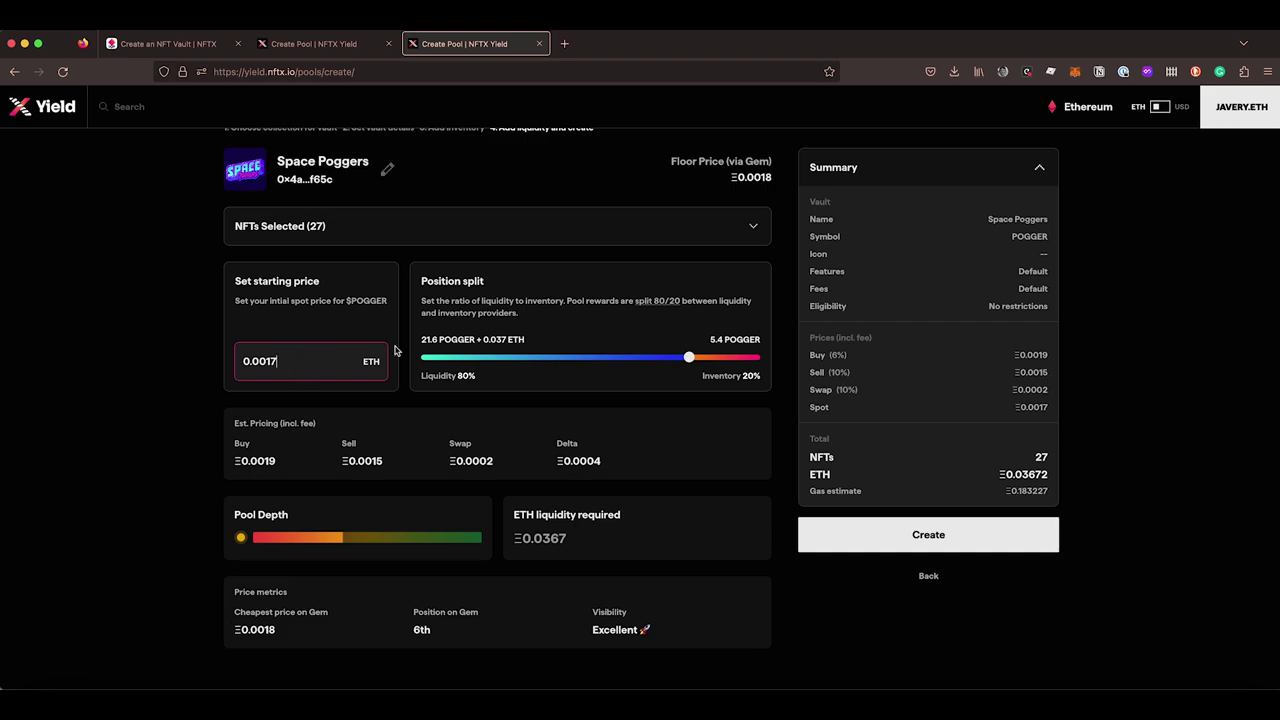
double_click(258, 463)
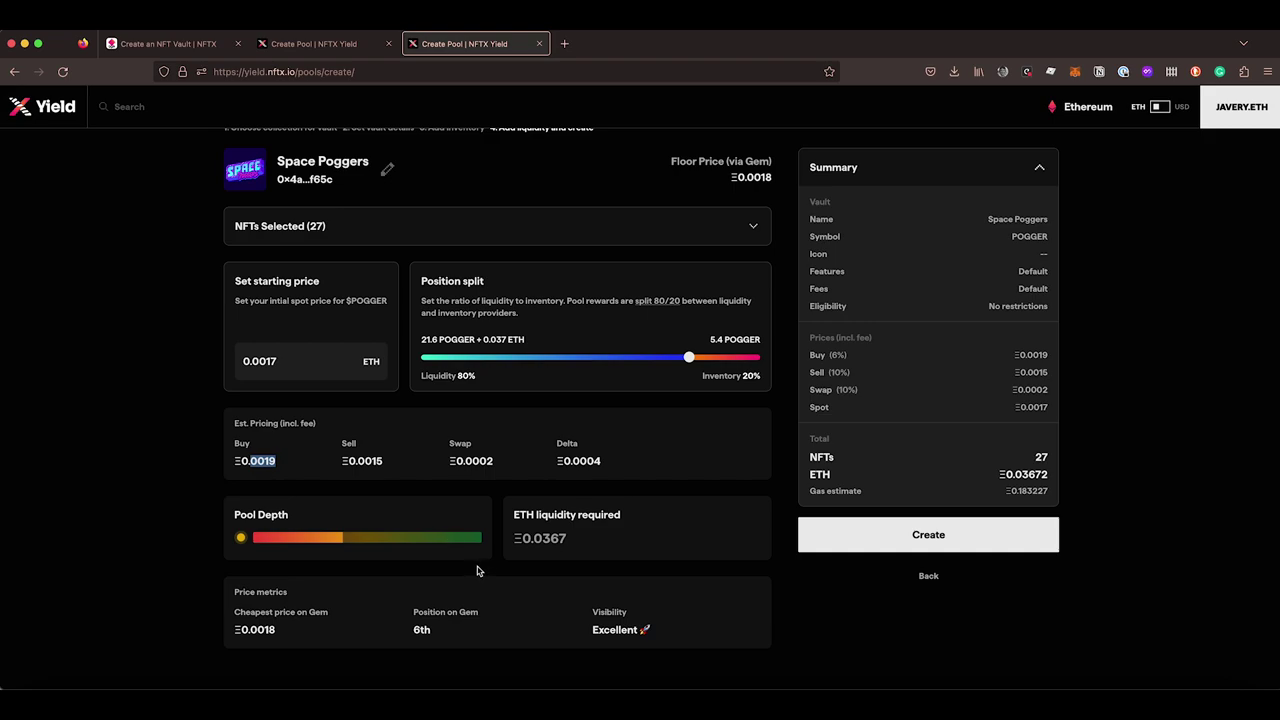
left_click(271, 457)
double_click(256, 464)
double_click(422, 630)
left_click(266, 632)
double_click(616, 629)
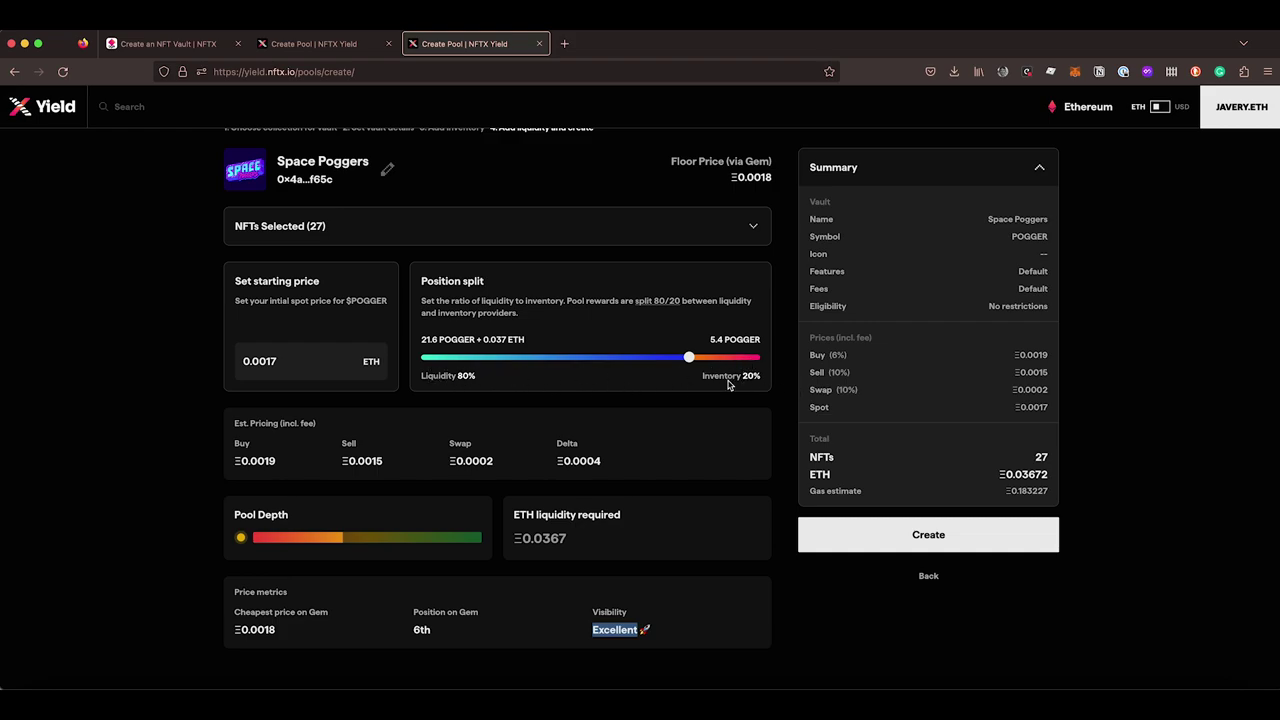
mouse_move(689, 358)
left_mouse_down()
mouse_move(457, 357)
mouse_move(757, 360)
mouse_move(685, 367)
left_mouse_up()
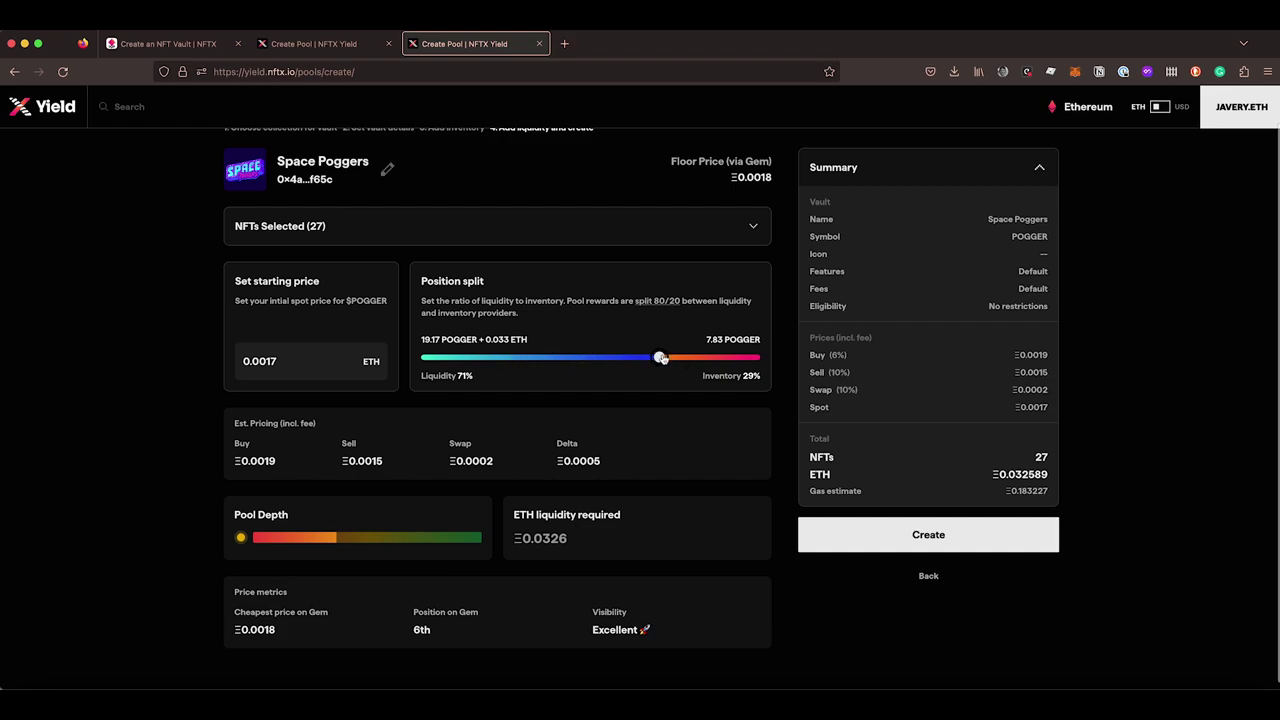
left_click_drag(662, 358, 643, 358)
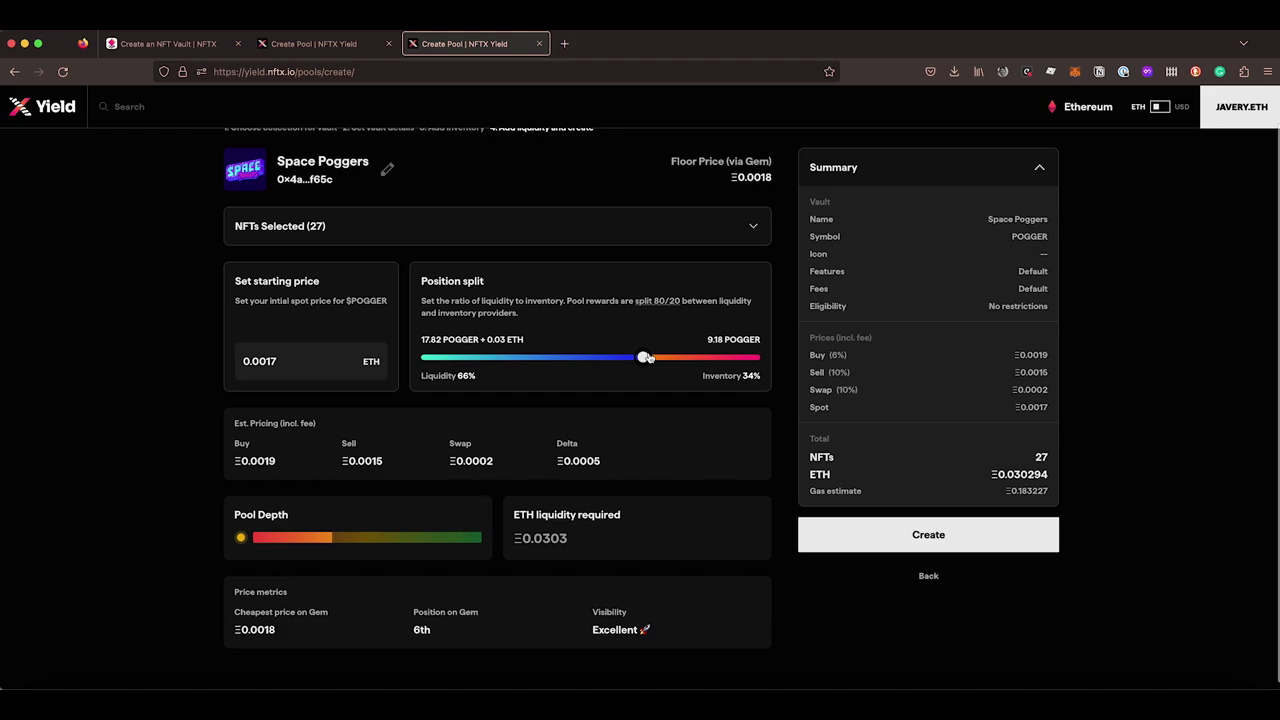
left_click_drag(643, 358, 617, 358)
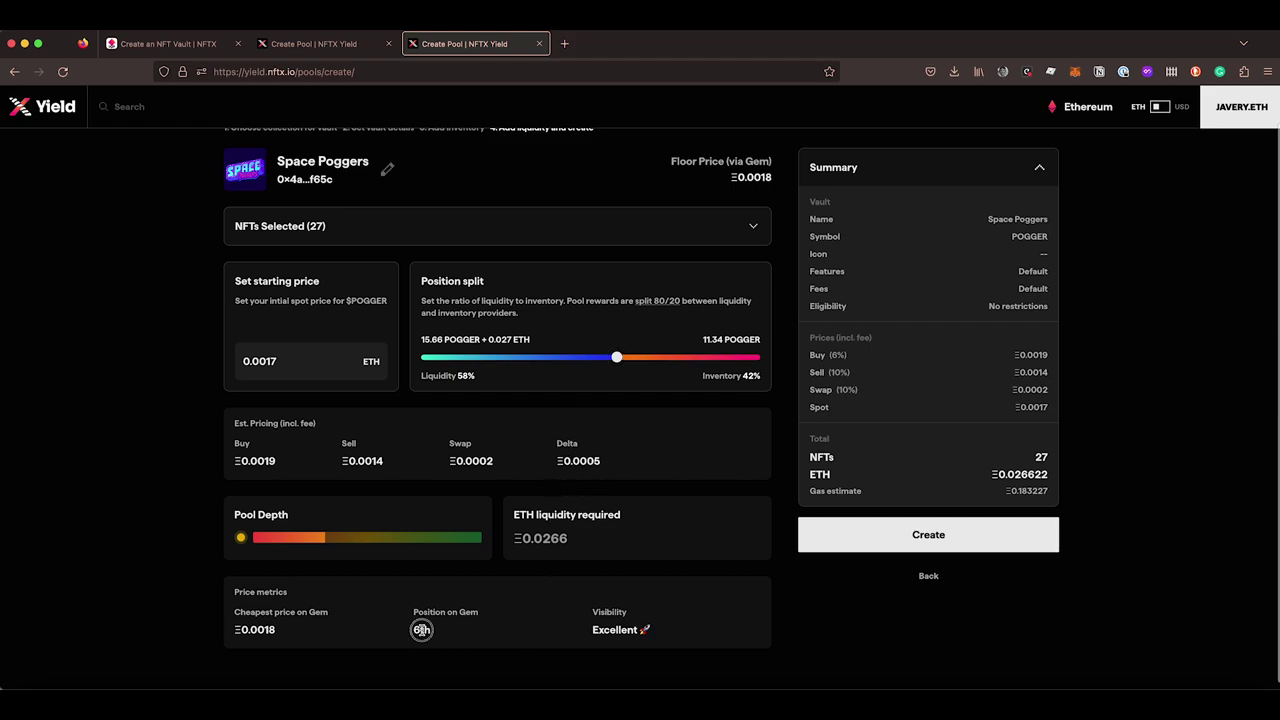
left_click_drag(616, 357, 449, 369)
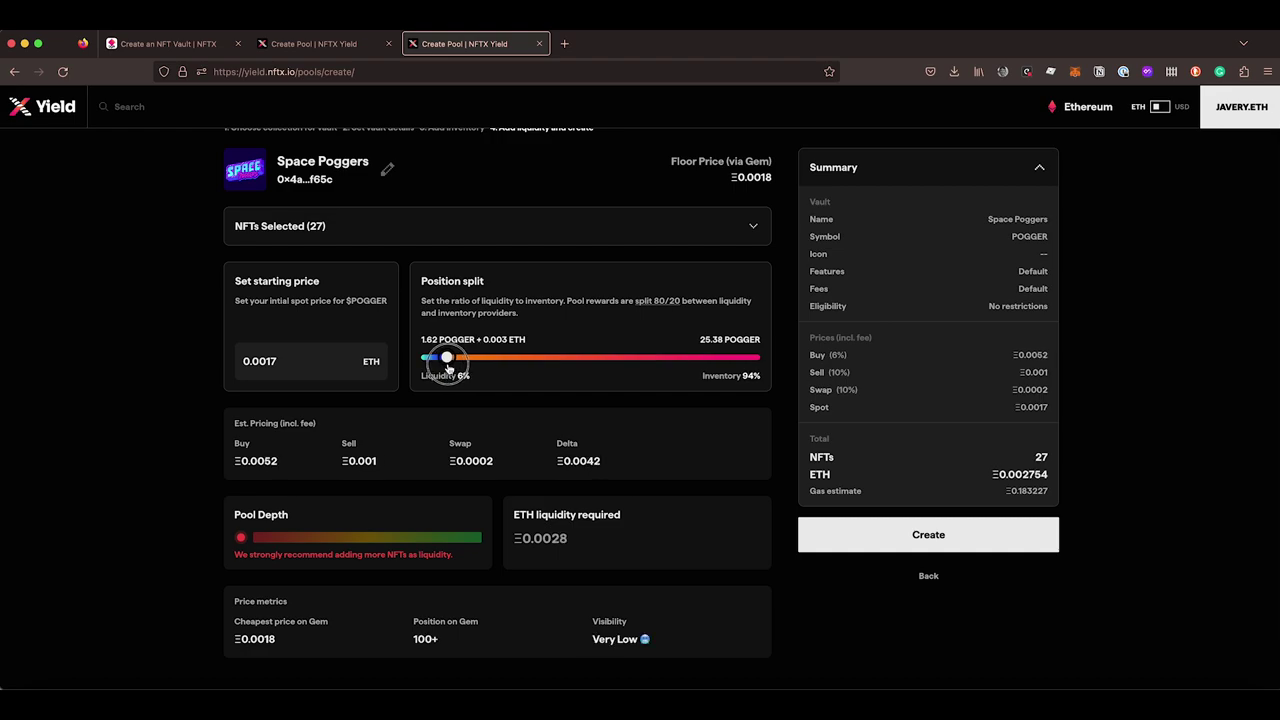
left_click_drag(447, 368, 437, 368)
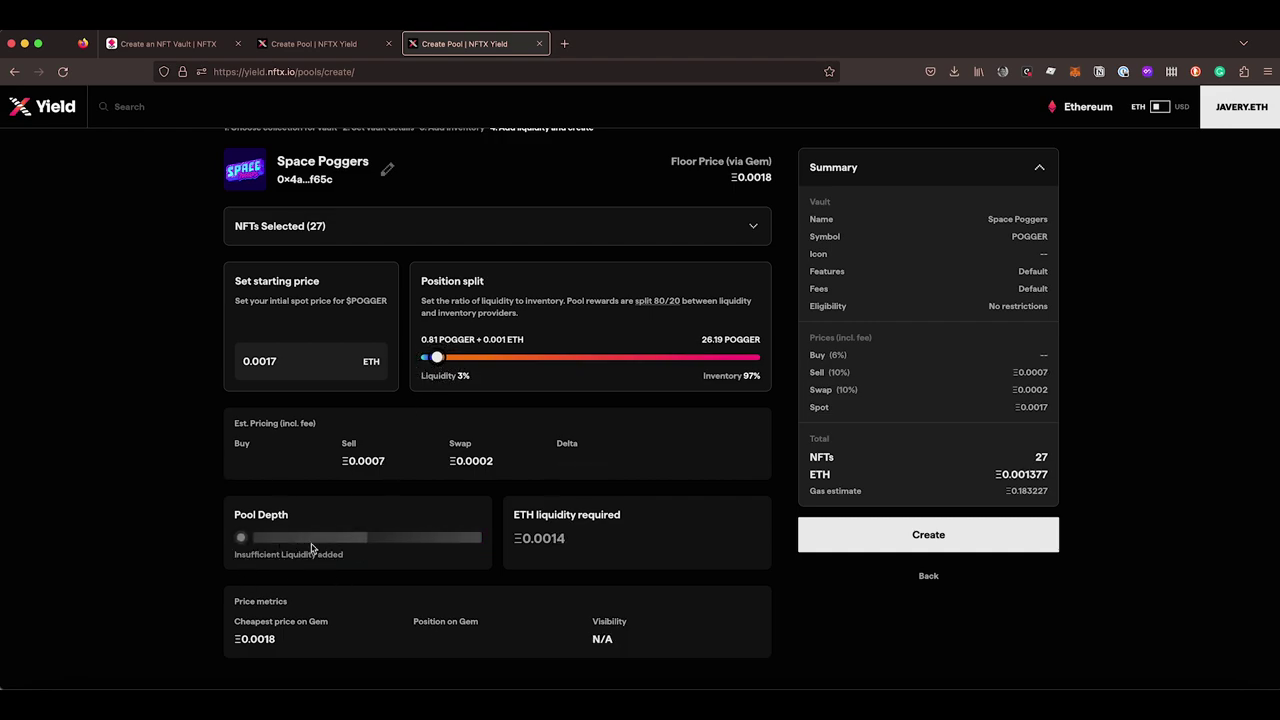
left_click(432, 336)
triple_click(432, 336)
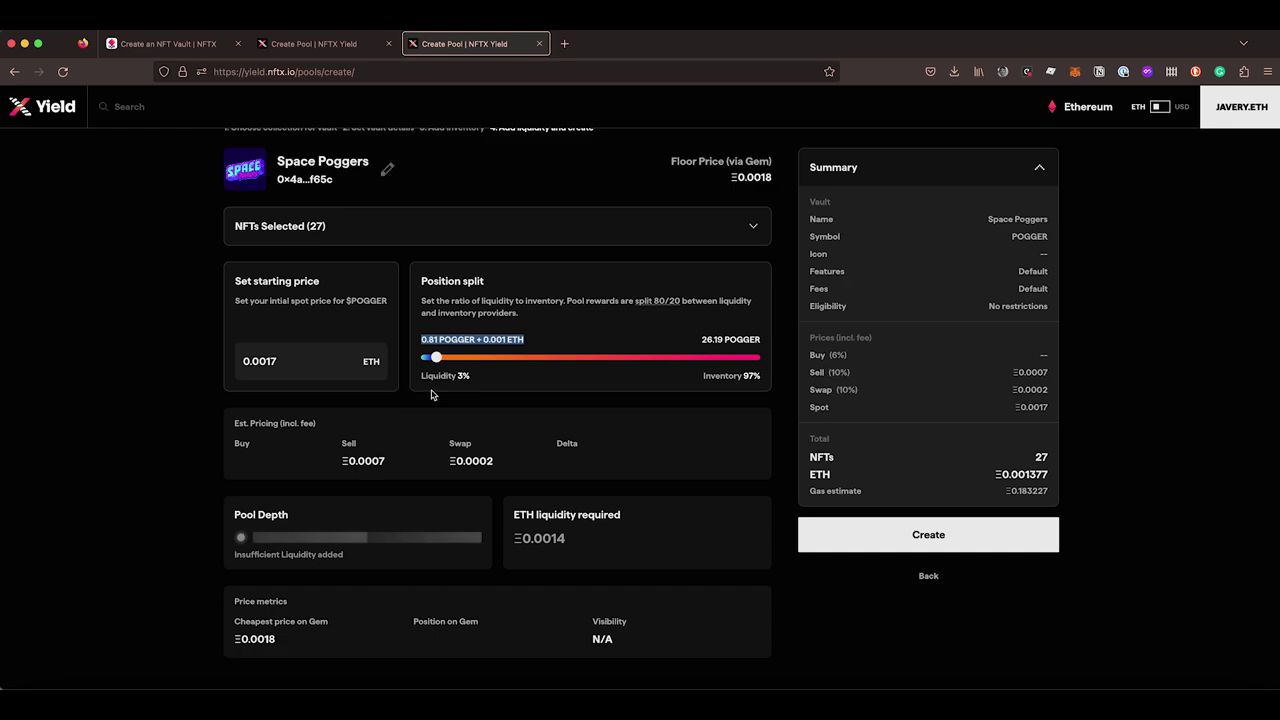
left_click(437, 358)
left_click_drag(437, 358, 689, 358)
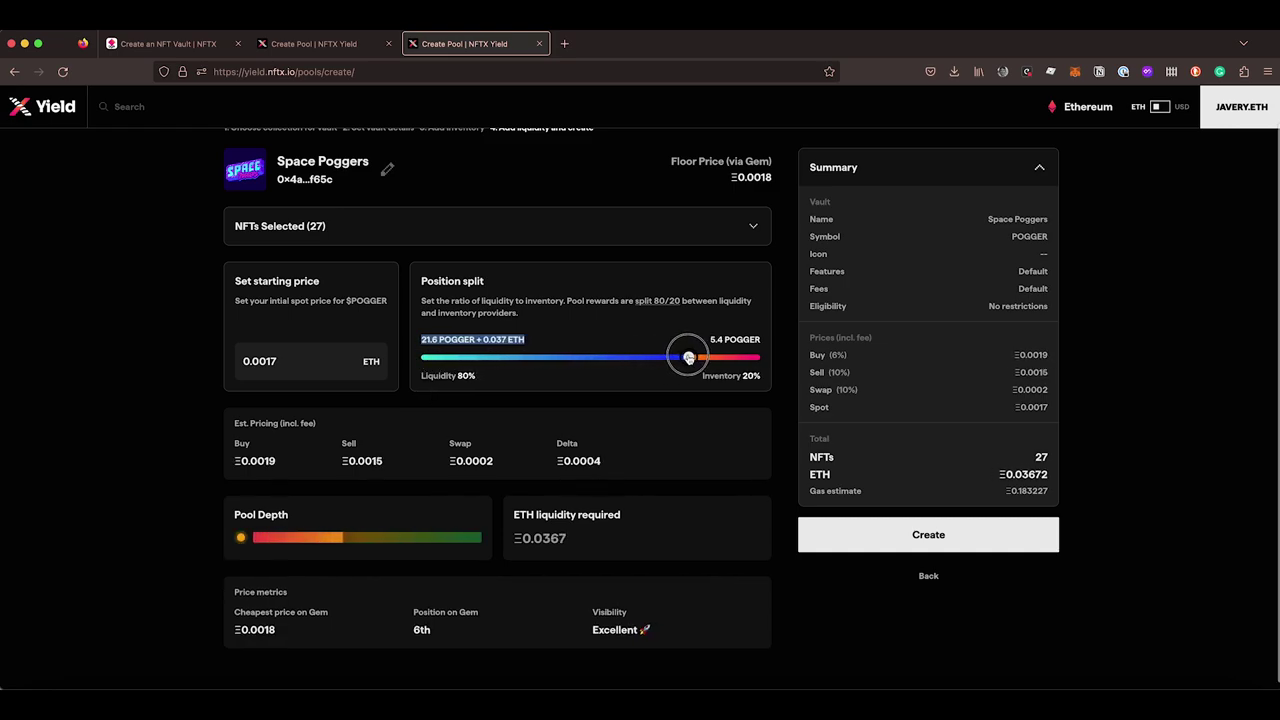
left_click(449, 378)
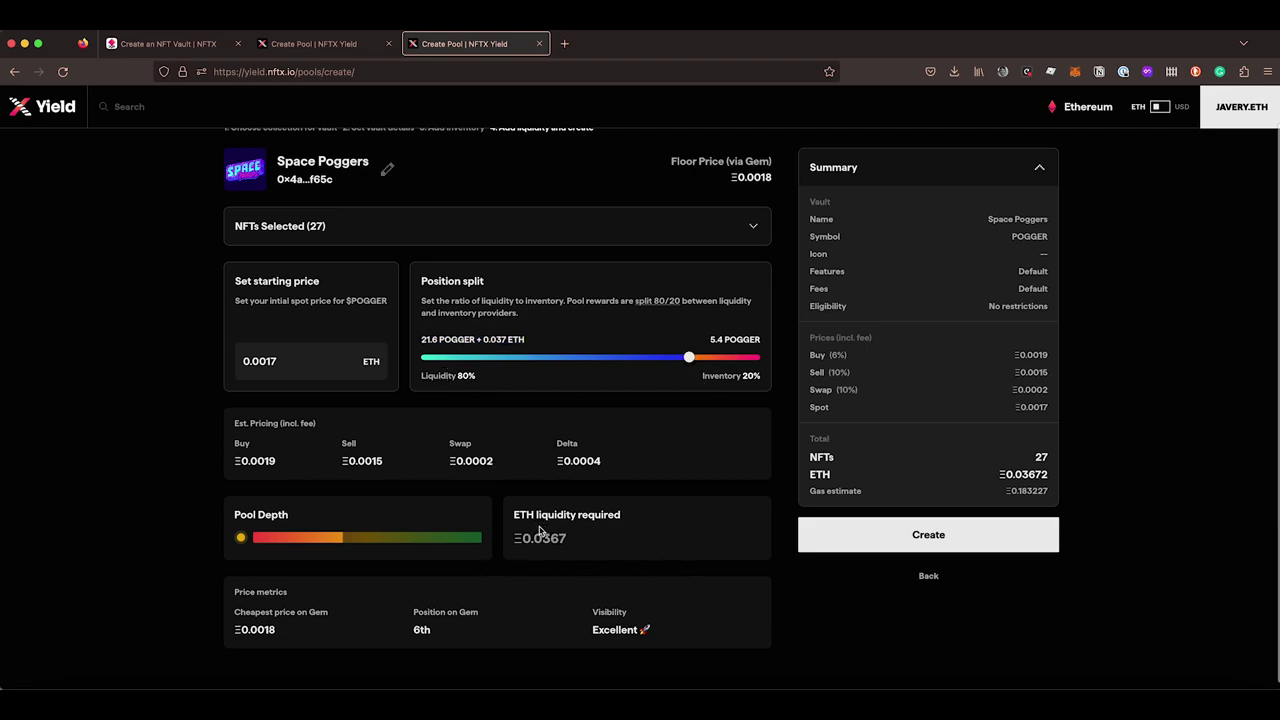
mouse_move(328, 533)
mouse_move(697, 358)
left_mouse_down()
mouse_move(686, 357)
mouse_move(746, 357)
mouse_move(500, 357)
mouse_move(722, 358)
mouse_move(688, 358)
left_mouse_up()
scroll(673, 418, "down", 1)
- Create the Space Poggers vault and scroll MetaMask's all-NFT access request to its buttons
scroll(674, 420, "up", 1)
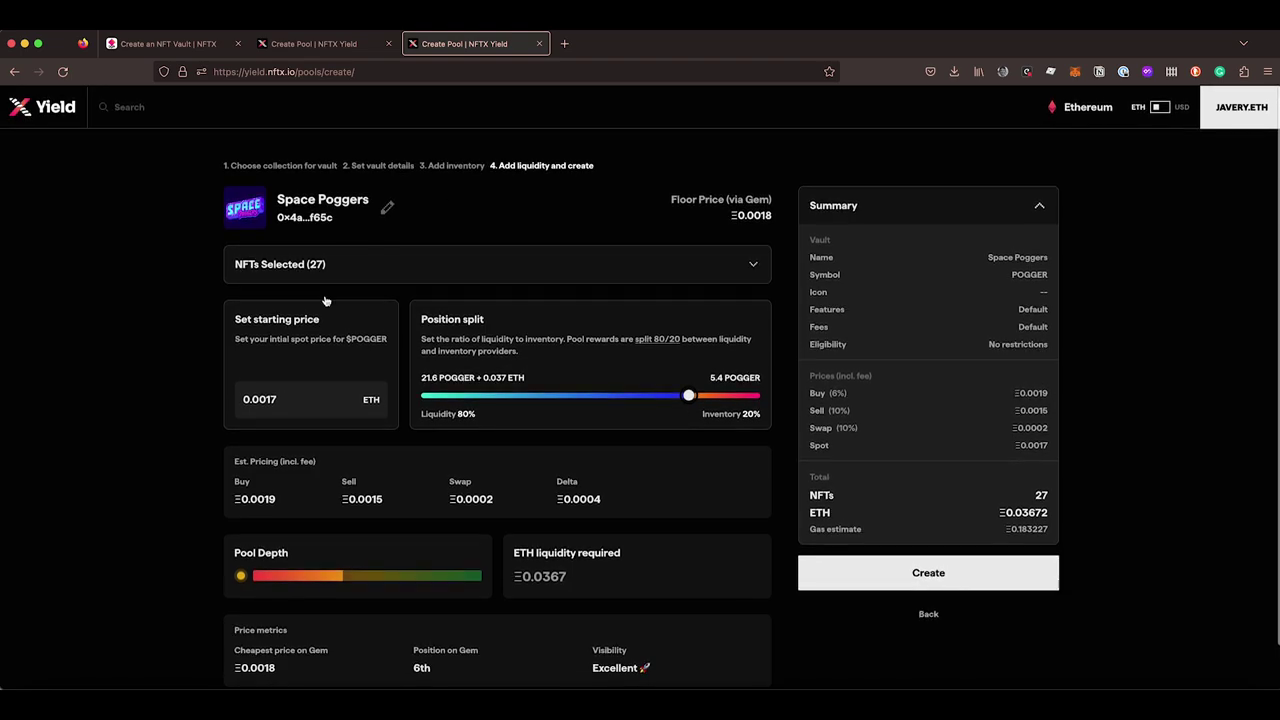
scroll(573, 370, "down", 1)
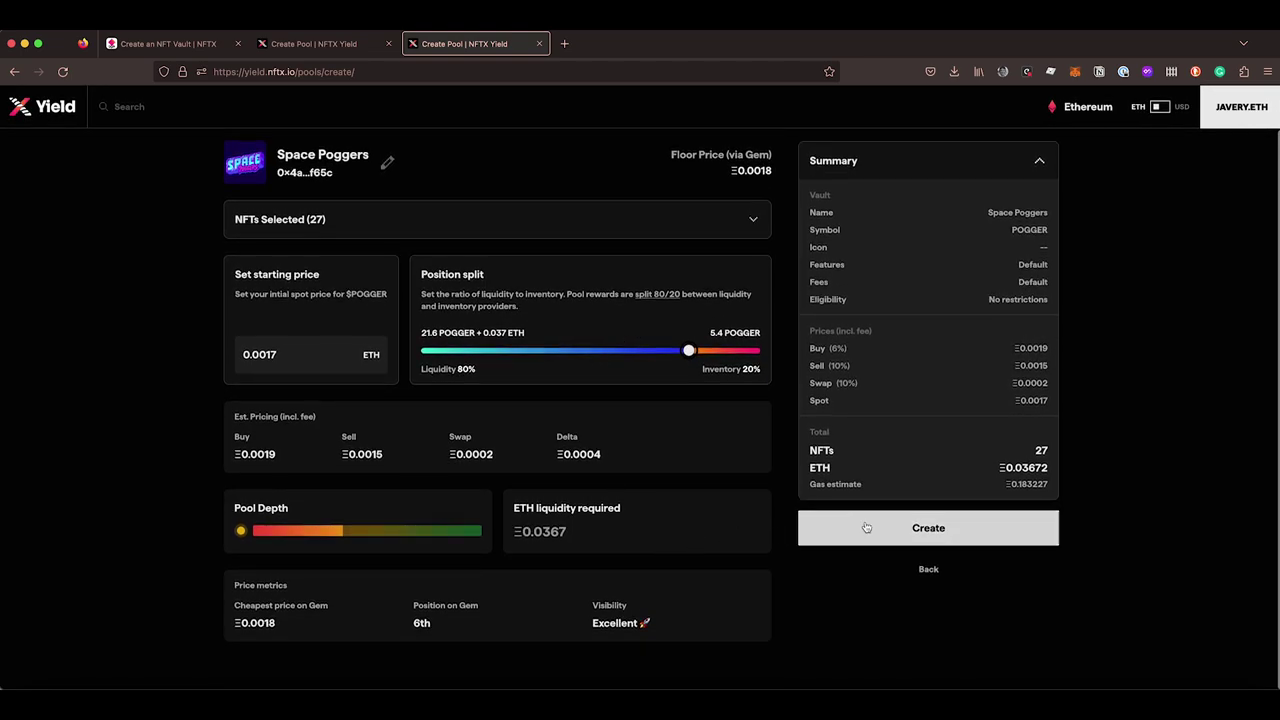
left_click(898, 527)
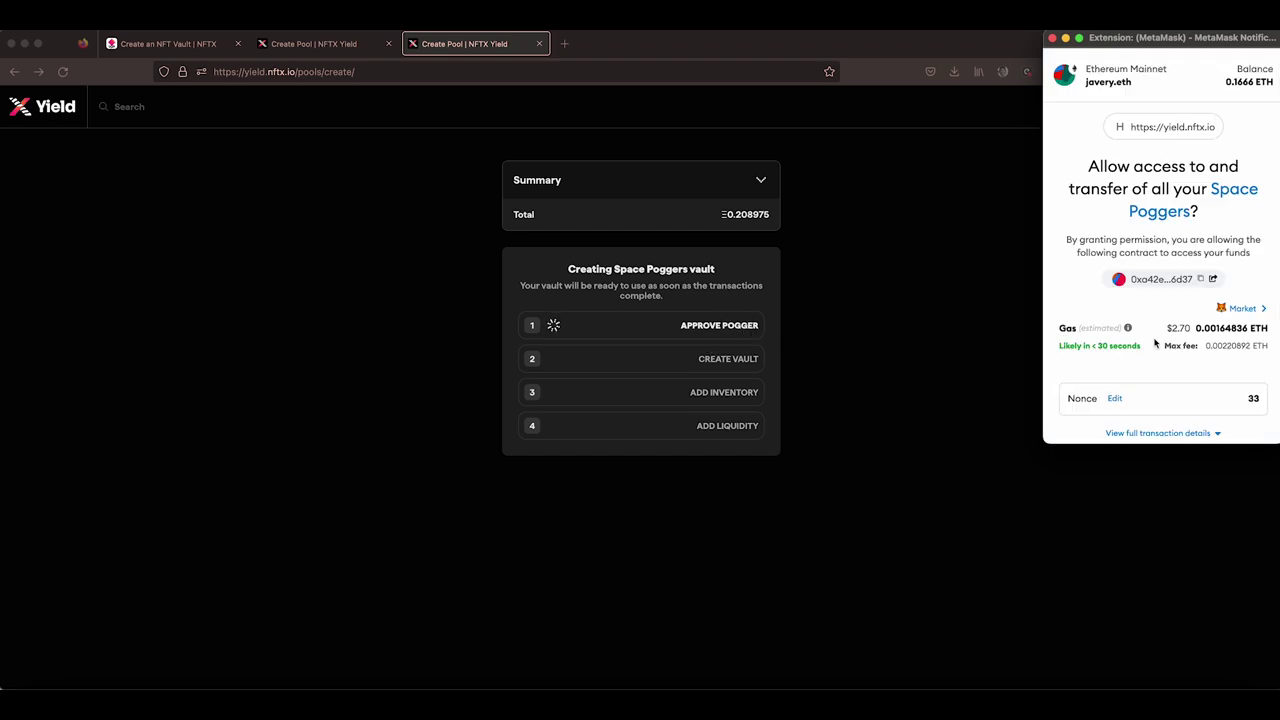
scroll(1156, 343, "down", 3)
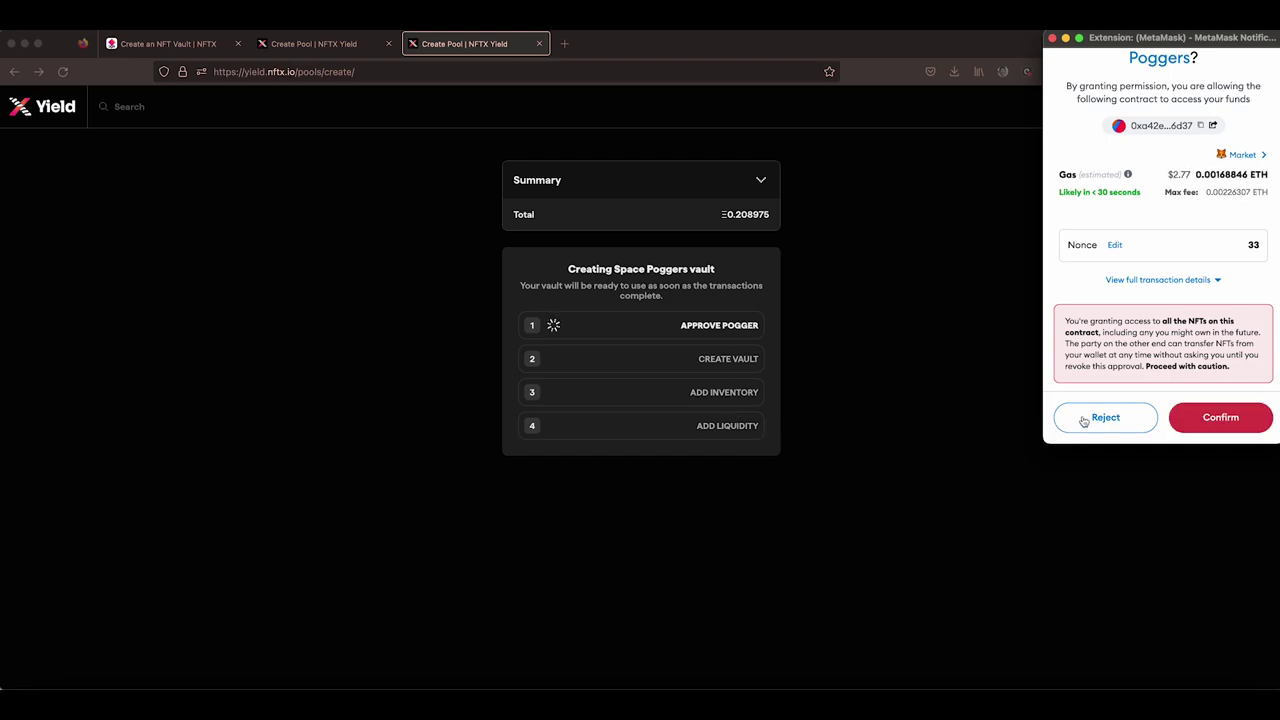
- Reject the MetaMask NFT access approval and expand the vault Summary
left_click(1100, 418)
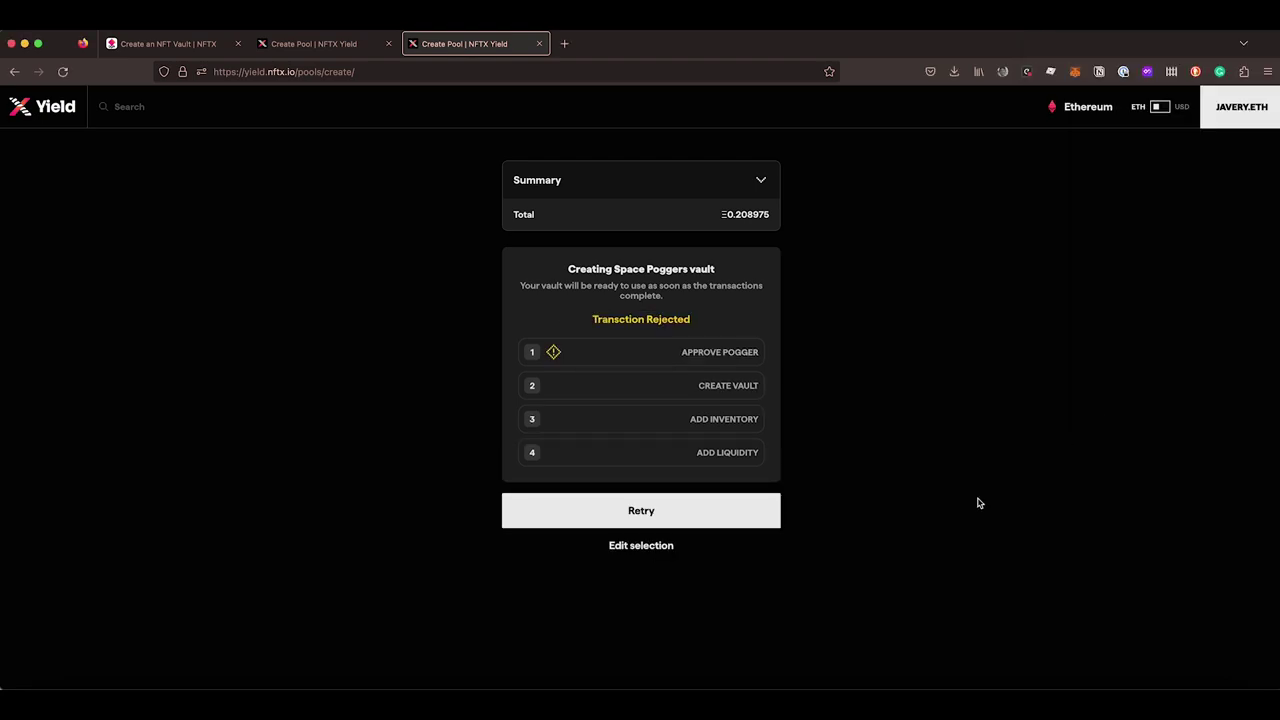
left_click(762, 180)
scroll(175, 315, "down", 2)
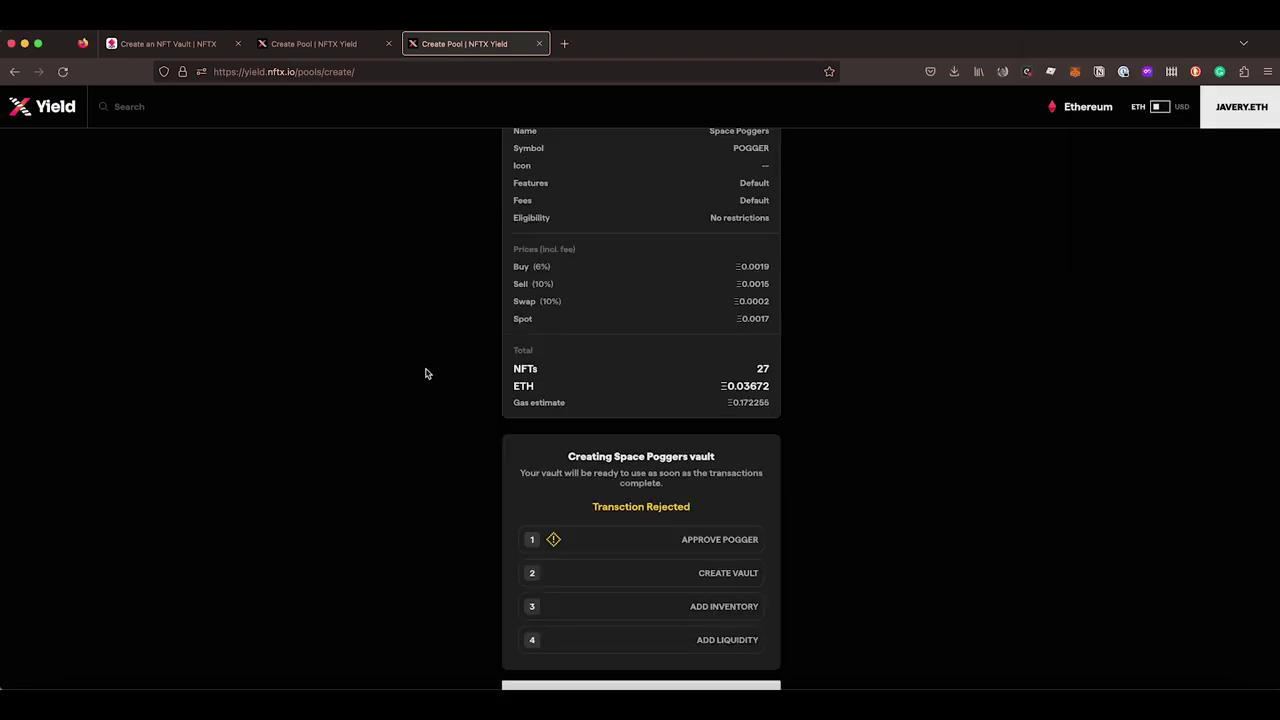
scroll(500, 385, "up", 2)
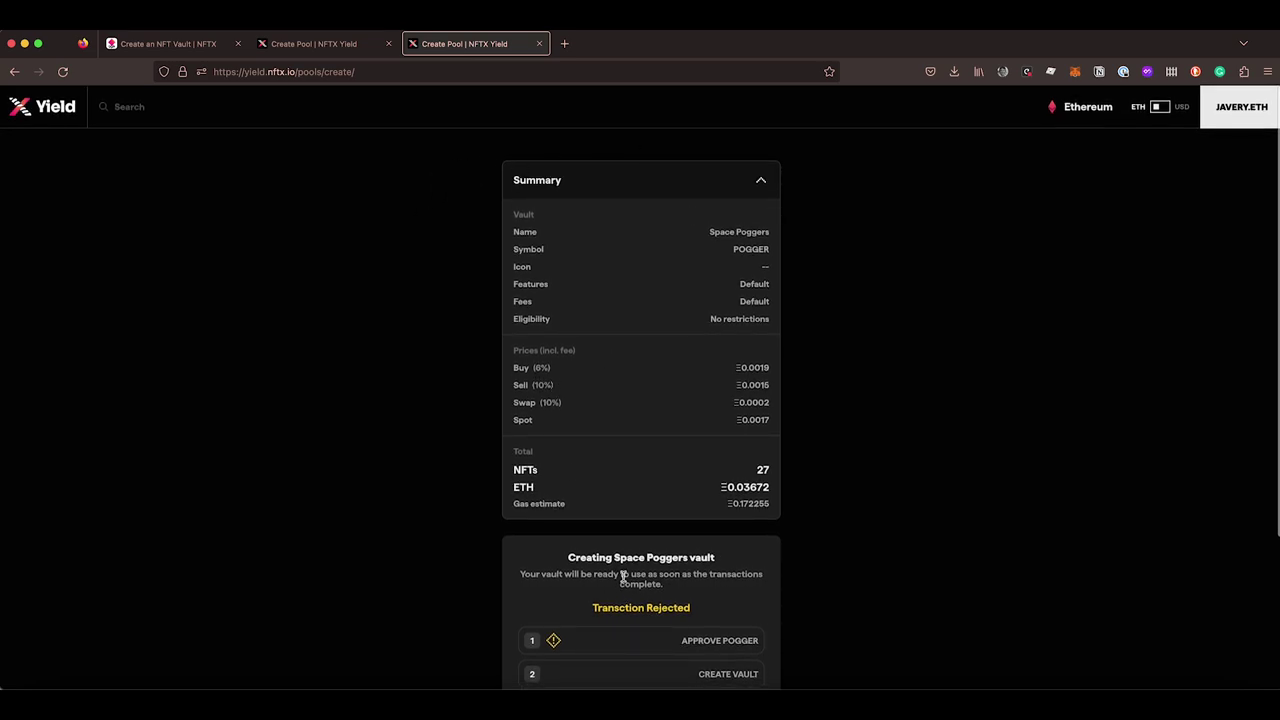